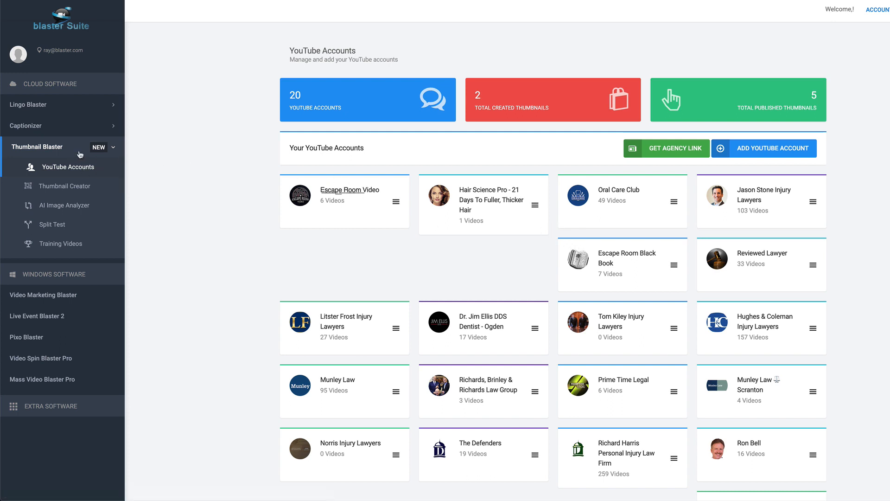
- Look over the list of connected YouTube accounts and their video counts
{"action": "scroll", "coordinate": [564, 297], "scroll_direction": "down", "scroll_amount": 5}
{"action": "scroll", "coordinate": [564, 297], "scroll_direction": "up", "scroll_amount": 5}
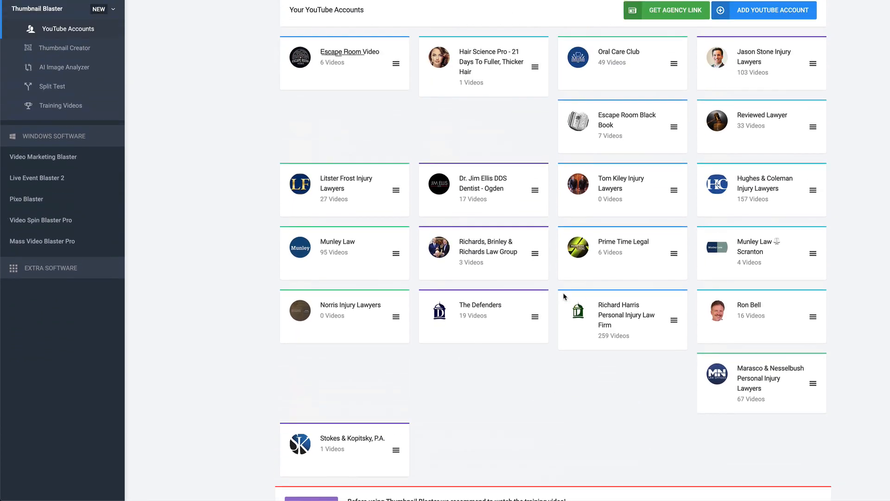
{"action": "scroll", "coordinate": [564, 297], "scroll_direction": "down", "scroll_amount": 5}
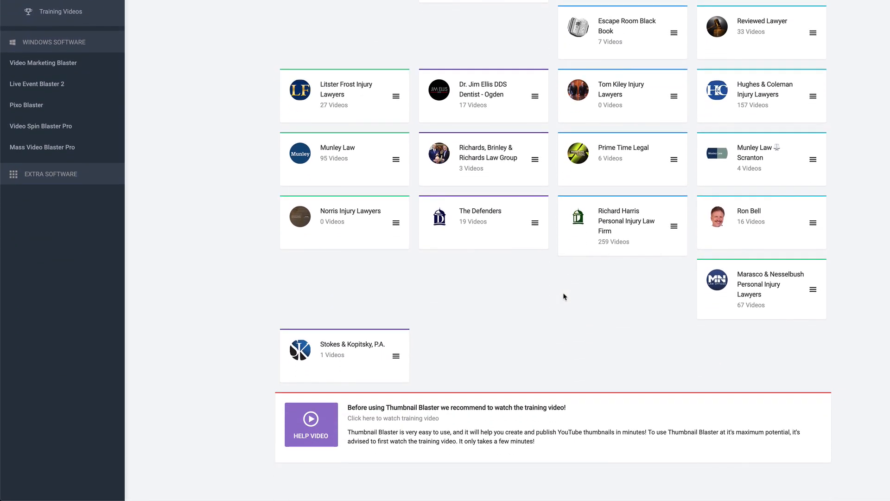
{"action": "scroll", "coordinate": [564, 296], "scroll_direction": "up", "scroll_amount": 3}
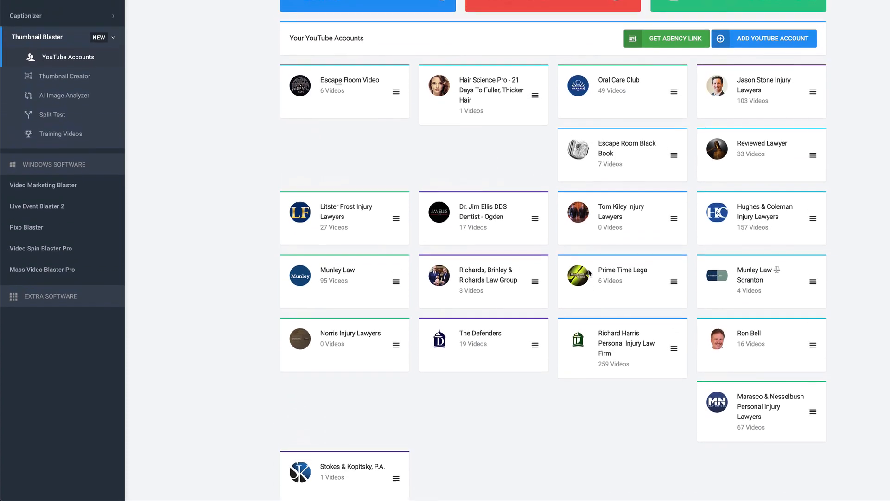
{"action": "scroll", "coordinate": [588, 274], "scroll_direction": "up", "scroll_amount": 1}
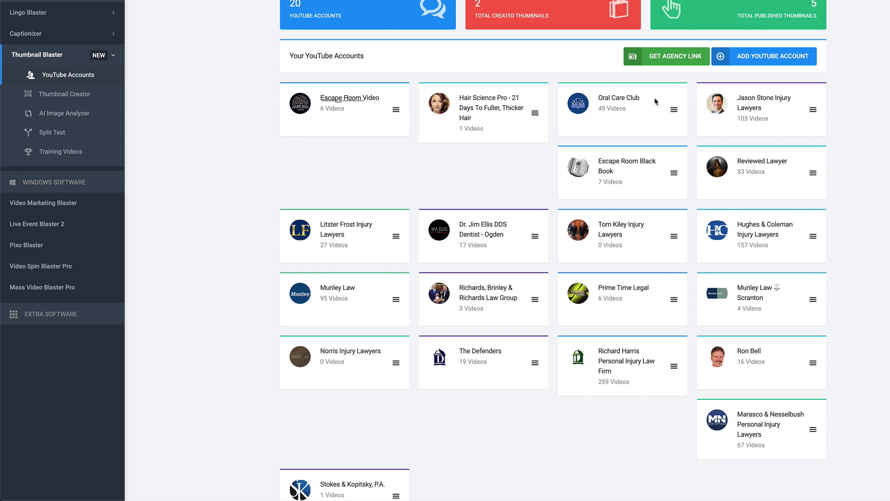
{"action": "scroll", "coordinate": [626, 97], "scroll_direction": "up", "scroll_amount": 2}
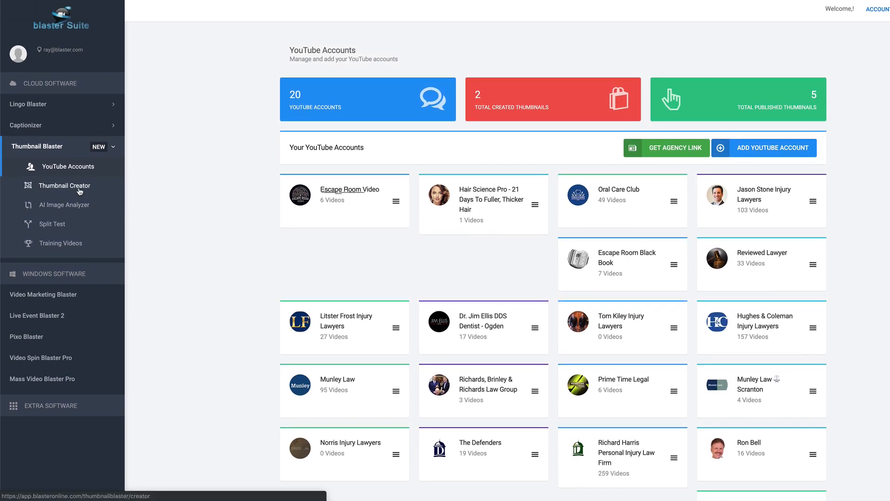
- Open the Thumbnail Creator and dismiss its training video
{"action": "left_click", "coordinate": [80, 187]}
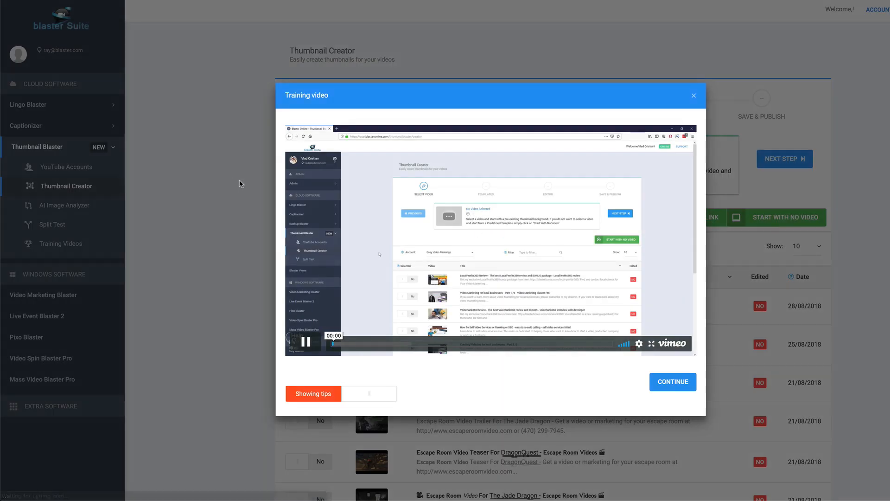
{"action": "left_click", "coordinate": [306, 341]}
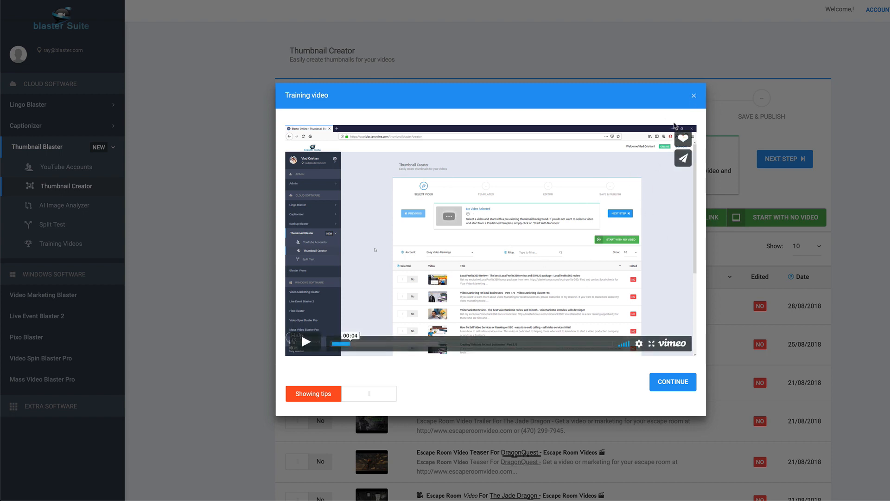
{"action": "left_click", "coordinate": [694, 95]}
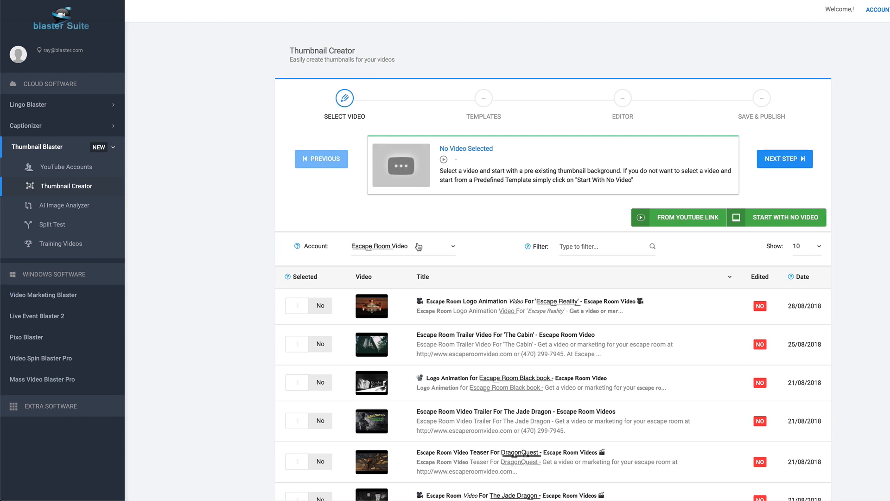
- Select the video "Do I need Dental Insurance?" from the Oral Care Club account and proceed to the template choice, dismissing the training video
{"action": "left_click", "coordinate": [396, 248]}
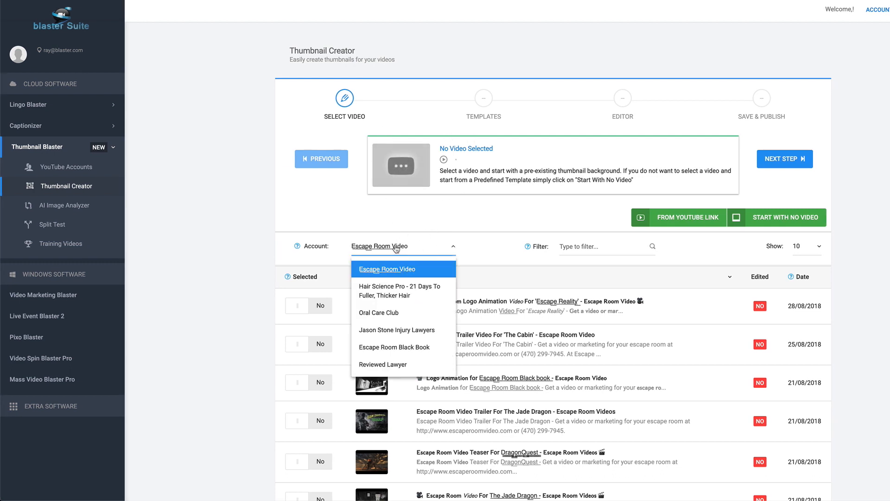
{"action": "left_click", "coordinate": [380, 314]}
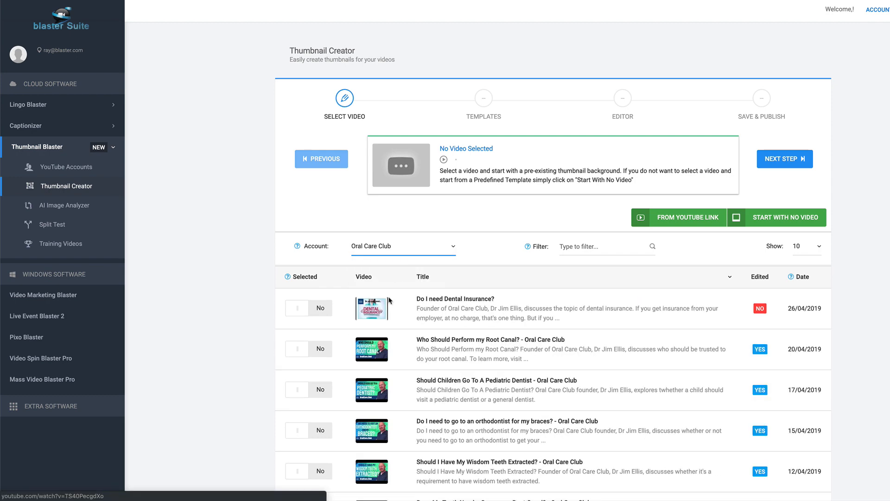
{"action": "scroll", "coordinate": [443, 371], "scroll_direction": "down", "scroll_amount": 3}
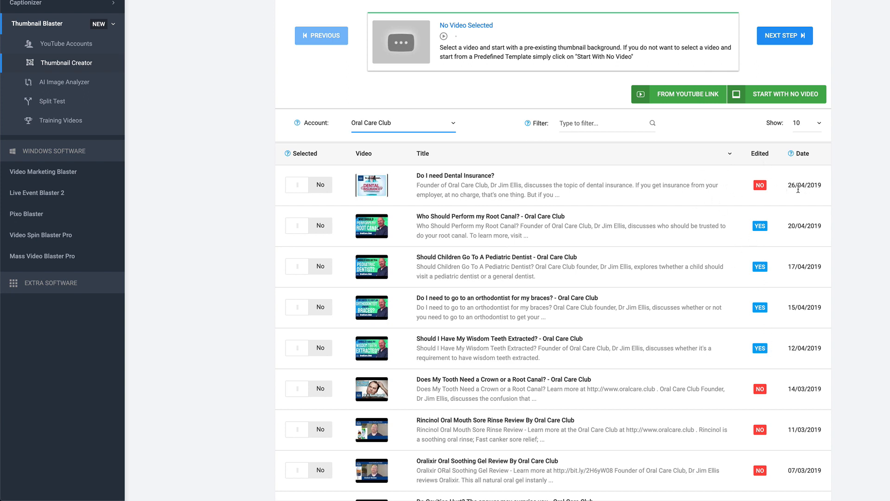
{"action": "scroll", "coordinate": [737, 196], "scroll_direction": "up", "scroll_amount": 1}
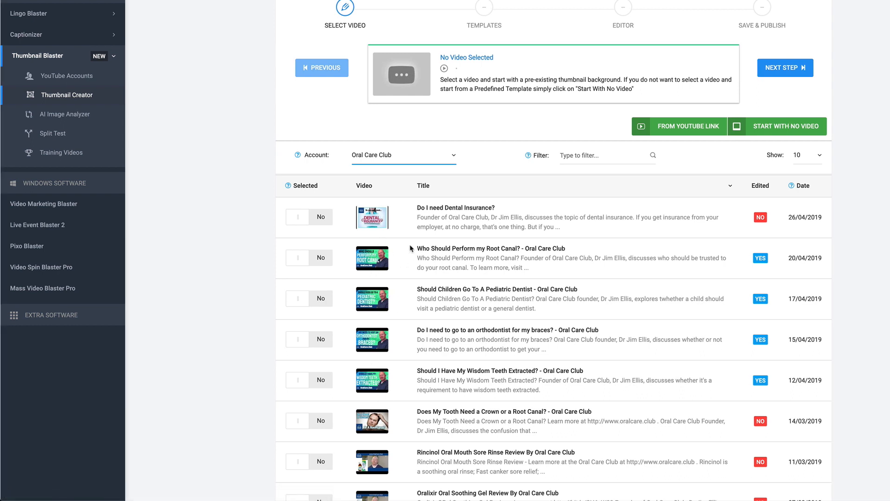
{"action": "left_click", "coordinate": [320, 222]}
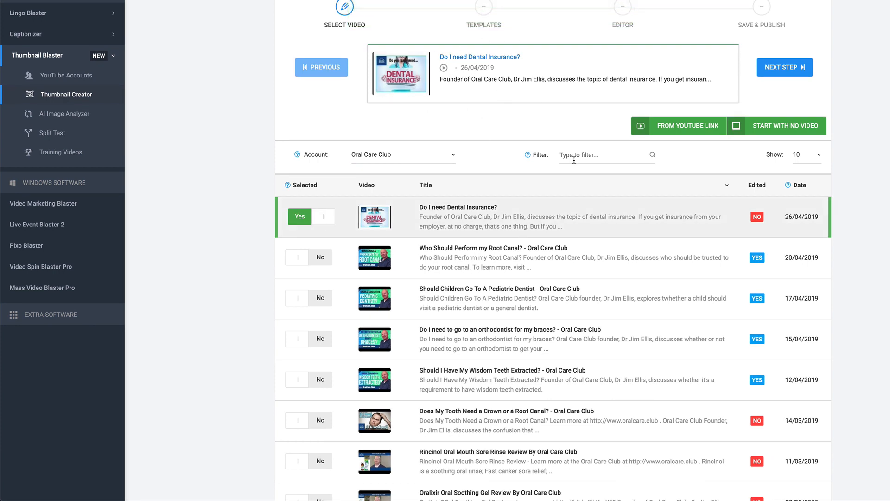
{"action": "scroll", "coordinate": [574, 160], "scroll_direction": "up", "scroll_amount": 2}
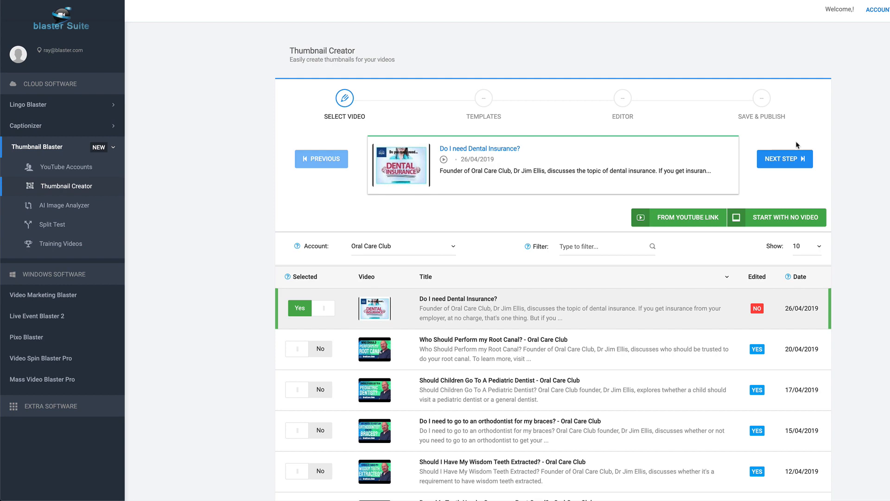
{"action": "left_click", "coordinate": [785, 162]}
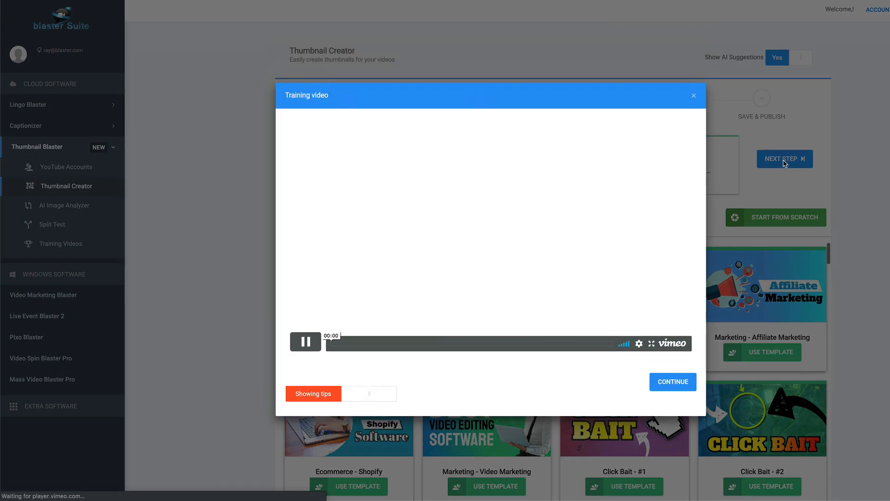
{"action": "left_click", "coordinate": [694, 97]}
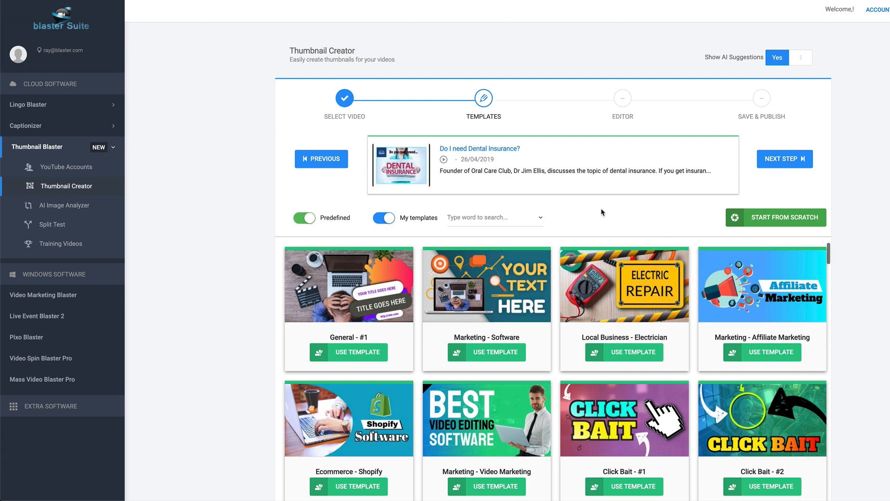
- Browse the whole gallery of predefined and saved thumbnail templates
{"action": "scroll", "coordinate": [469, 235], "scroll_direction": "down", "scroll_amount": 1}
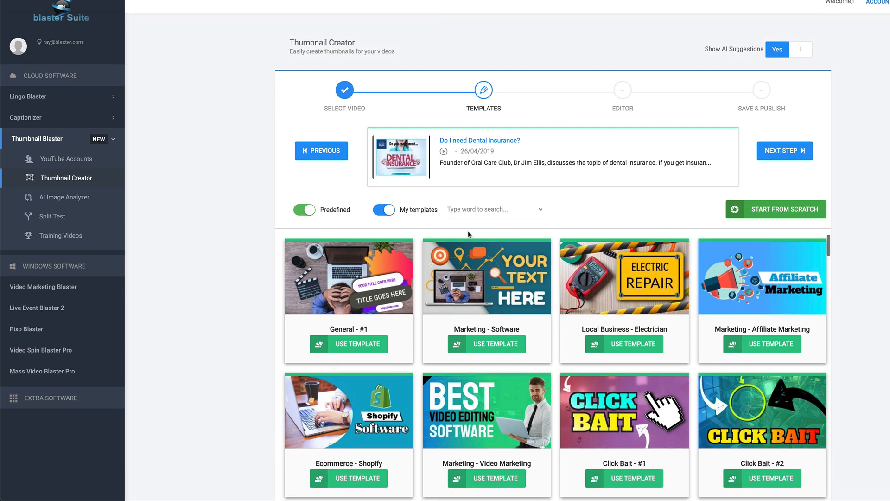
{"action": "scroll", "coordinate": [469, 235], "scroll_direction": "down", "scroll_amount": 10}
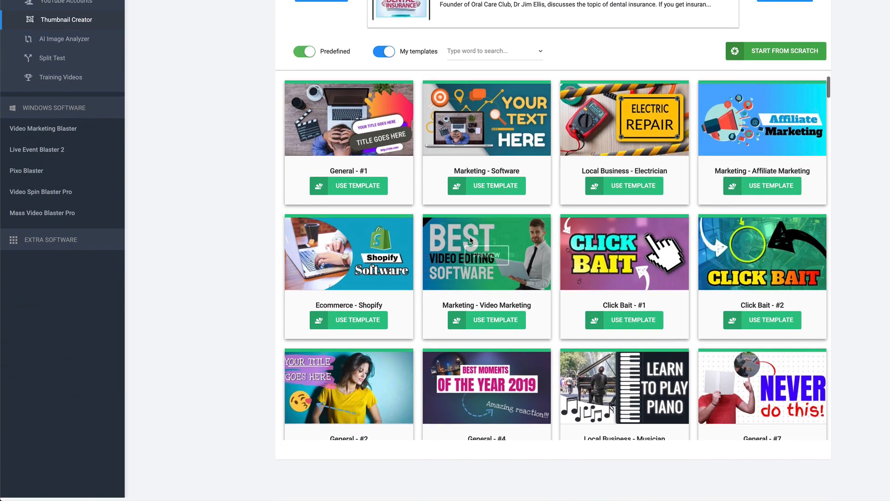
{"action": "scroll", "coordinate": [471, 240], "scroll_direction": "down", "scroll_amount": 20}
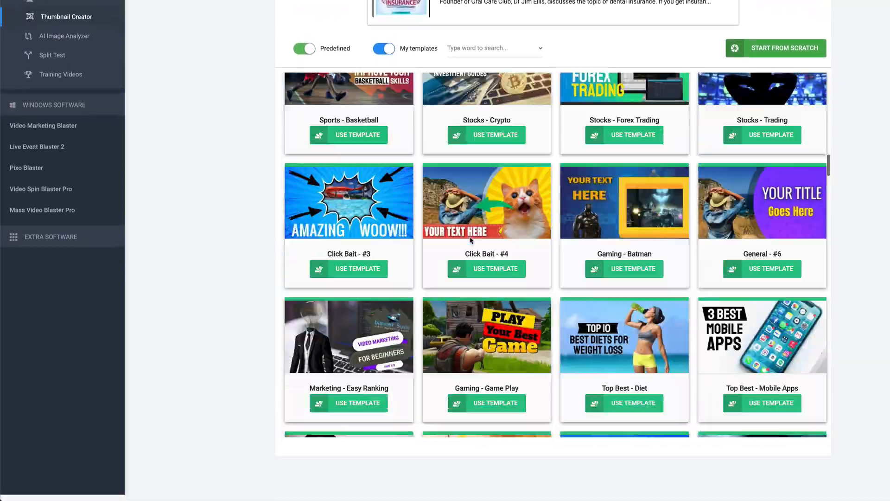
{"action": "scroll", "coordinate": [470, 240], "scroll_direction": "down", "scroll_amount": 20}
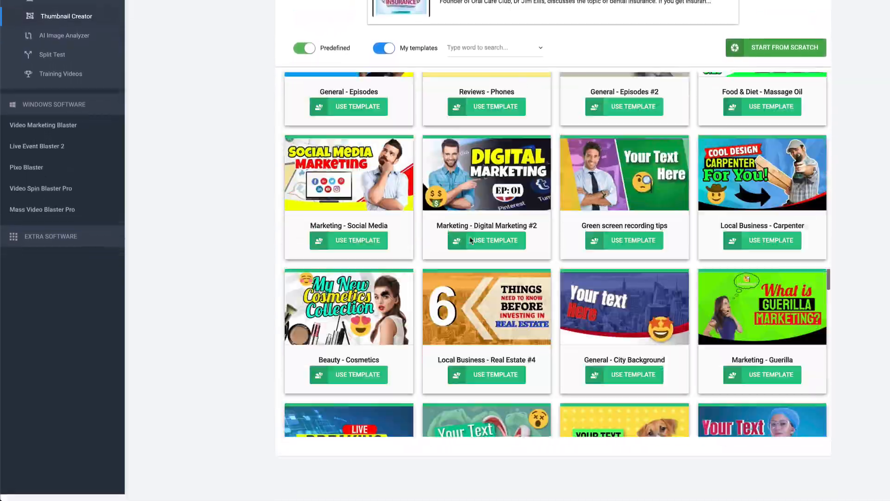
{"action": "scroll", "coordinate": [471, 239], "scroll_direction": "down", "scroll_amount": 20}
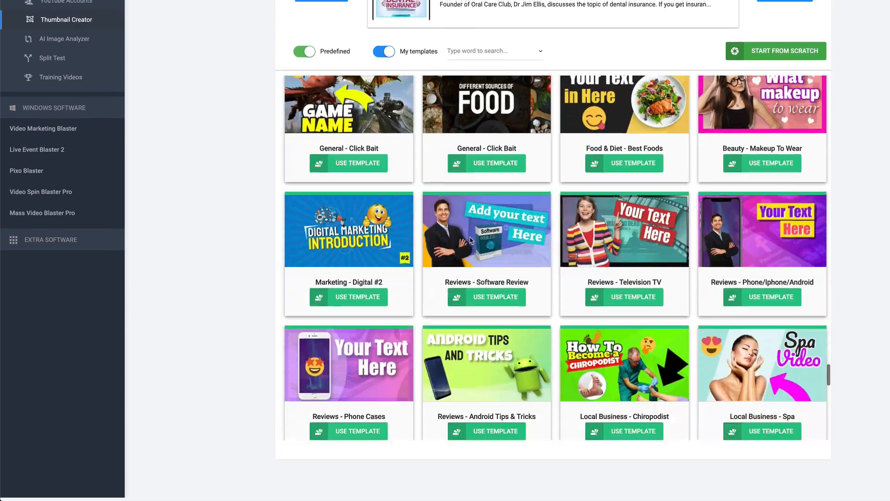
{"action": "scroll", "coordinate": [471, 241], "scroll_direction": "down", "scroll_amount": 12}
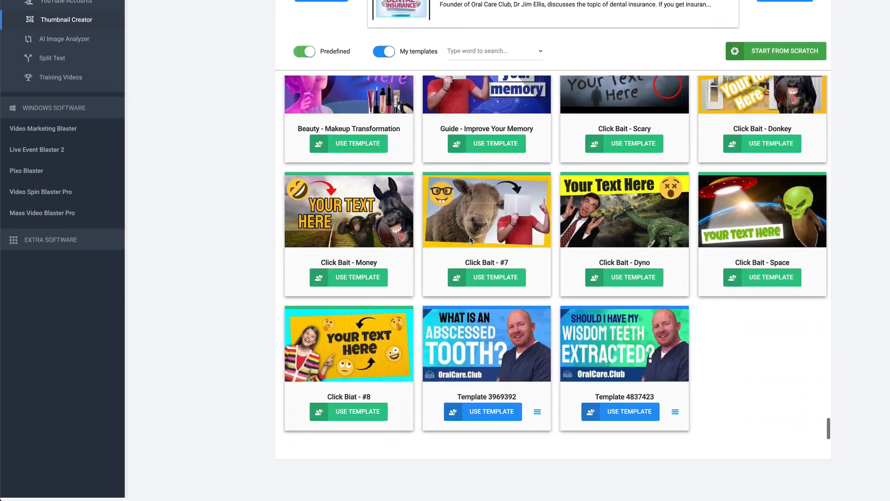
{"action": "scroll", "coordinate": [470, 240], "scroll_direction": "up", "scroll_amount": 20}
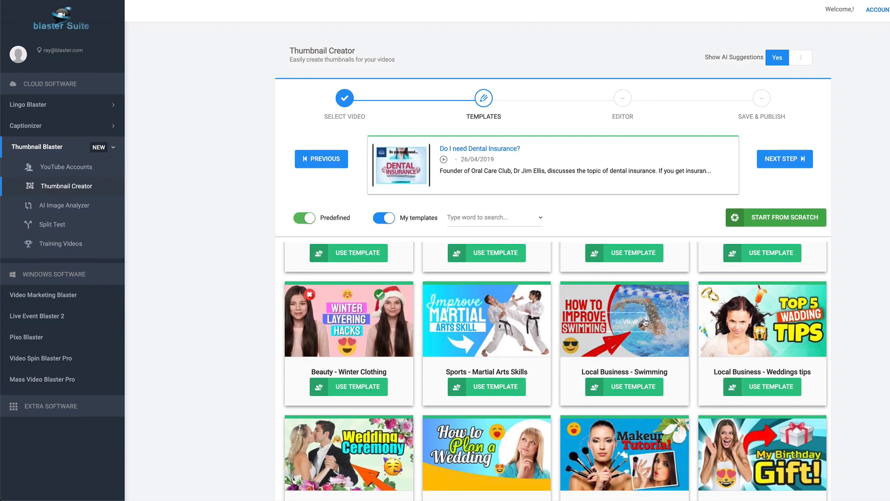
{"action": "scroll", "coordinate": [645, 322], "scroll_direction": "down", "scroll_amount": 20}
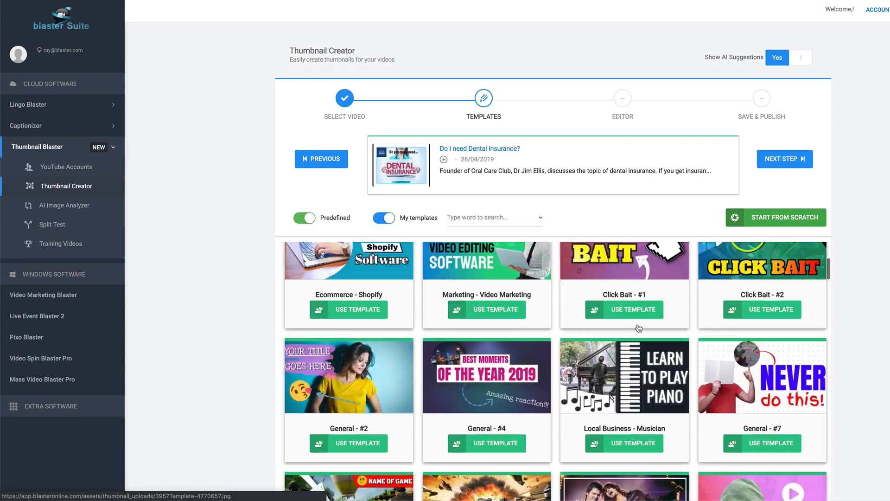
{"action": "scroll", "coordinate": [638, 328], "scroll_direction": "up", "scroll_amount": 3}
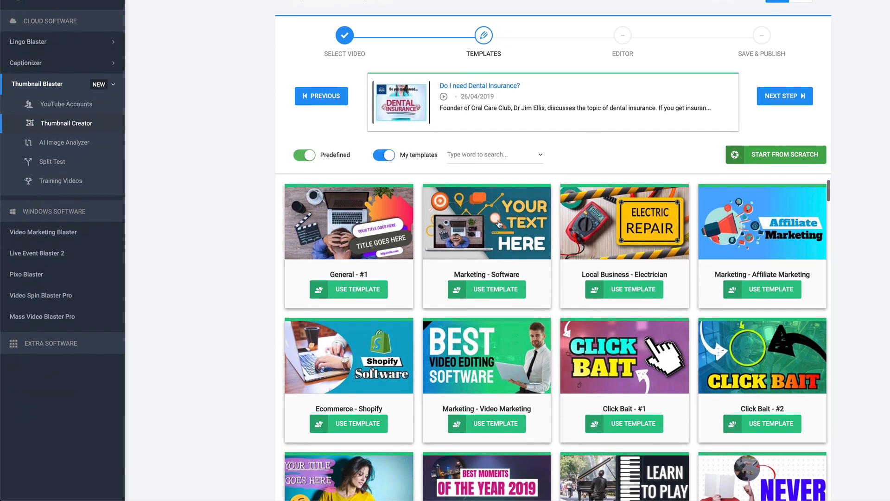
{"action": "mouse_move", "coordinate": [471, 362]}
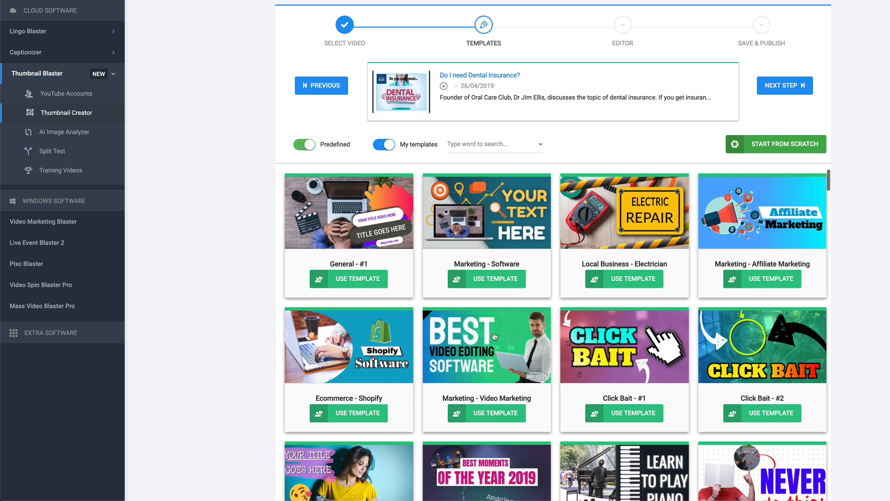
{"action": "mouse_move", "coordinate": [492, 380]}
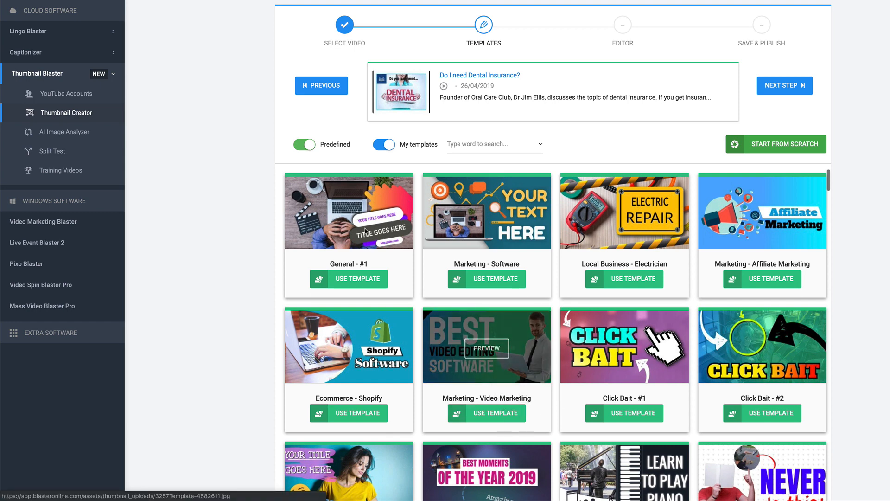
{"action": "scroll", "coordinate": [226, 172], "scroll_direction": "up", "scroll_amount": 2}
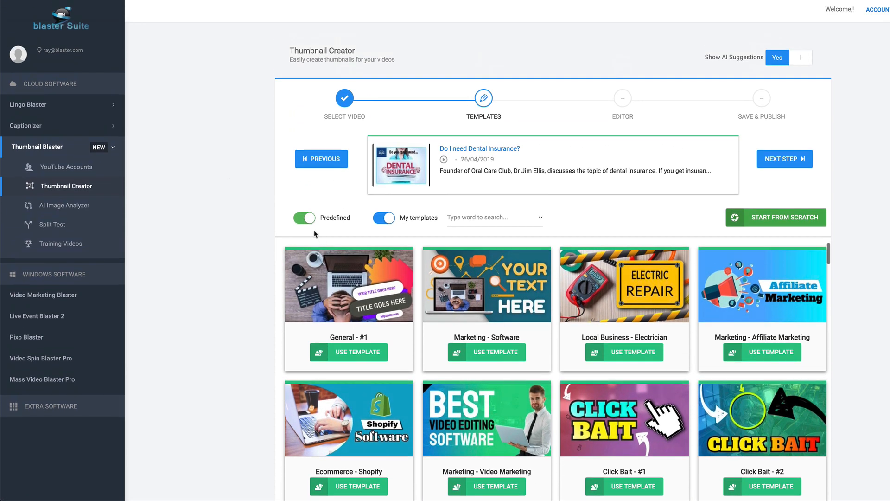
- Hide the predefined templates and open the saved "Should I Have My Wisdom Teeth Extracted?" template in the editor, dismissing the training video
{"action": "left_click", "coordinate": [301, 224]}
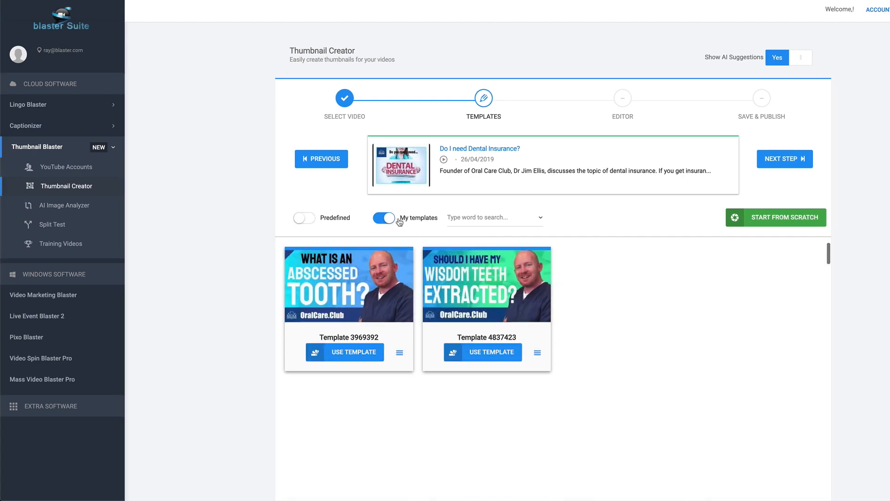
{"action": "mouse_move", "coordinate": [348, 288]}
{"action": "left_click", "coordinate": [500, 356]}
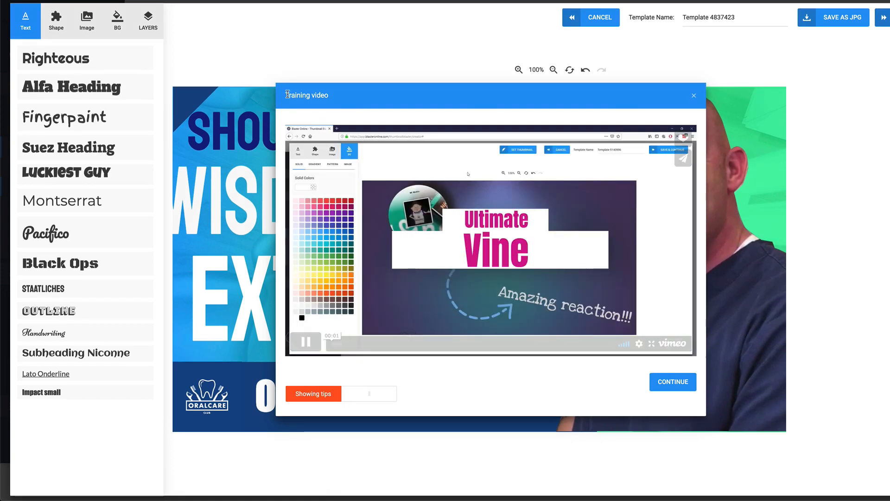
{"action": "left_click", "coordinate": [336, 326]}
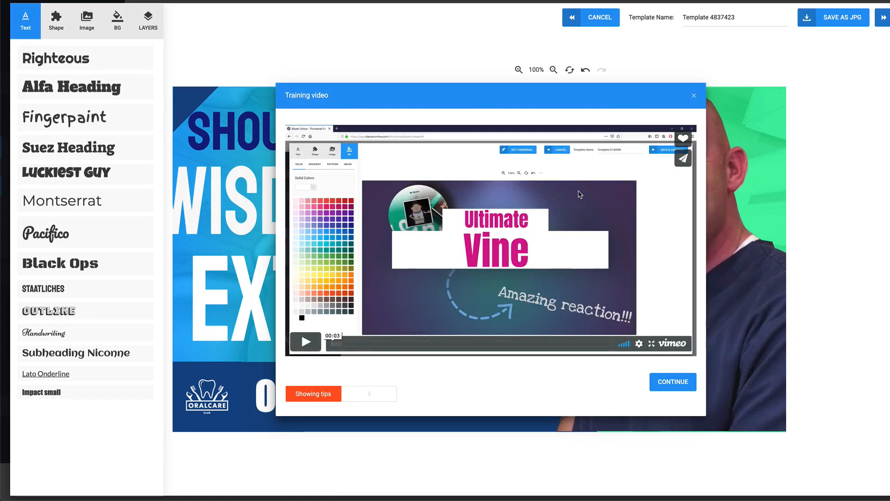
{"action": "left_click", "coordinate": [694, 98]}
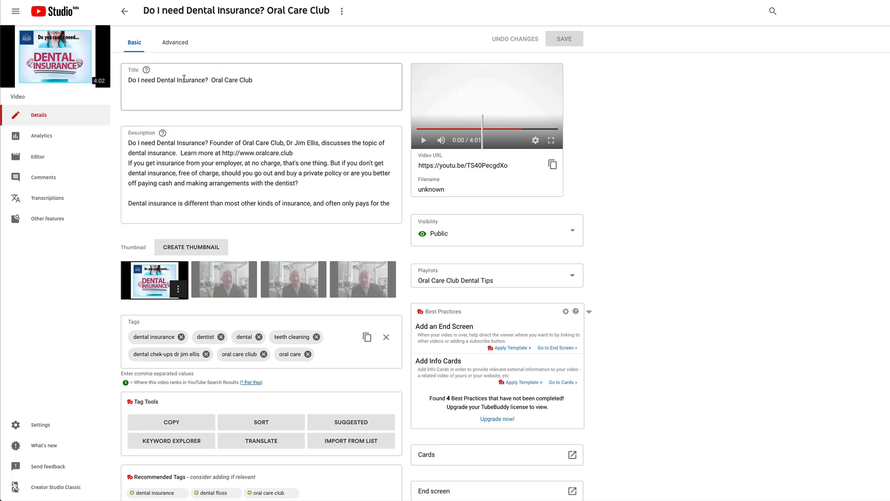
- Check the video's title in YouTube Studio, and replace the headline text "Should I Have My" in the Thumbnail Blaster template with "Do I Need"
{"action": "left_click_drag", "start_coordinate": [127, 82], "coordinate": [203, 81]}
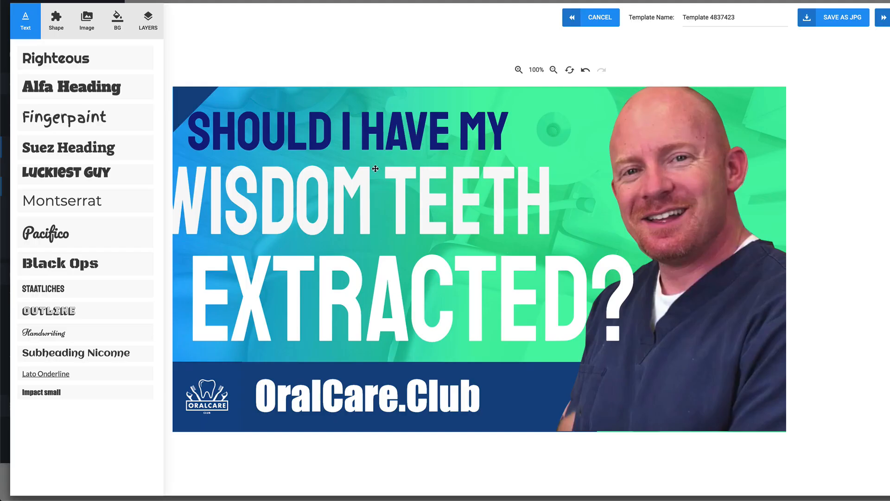
{"action": "left_click", "coordinate": [278, 130]}
{"action": "left_click", "coordinate": [260, 131]}
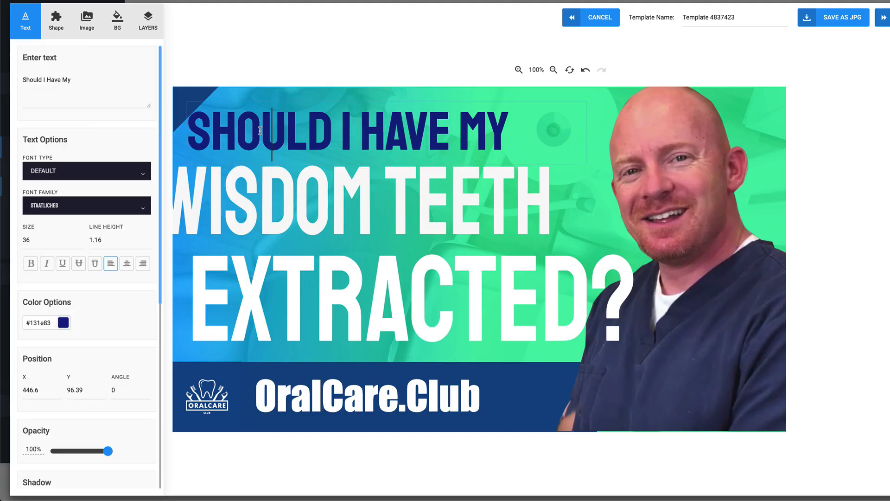
{"action": "triple_click", "coordinate": [297, 127]}
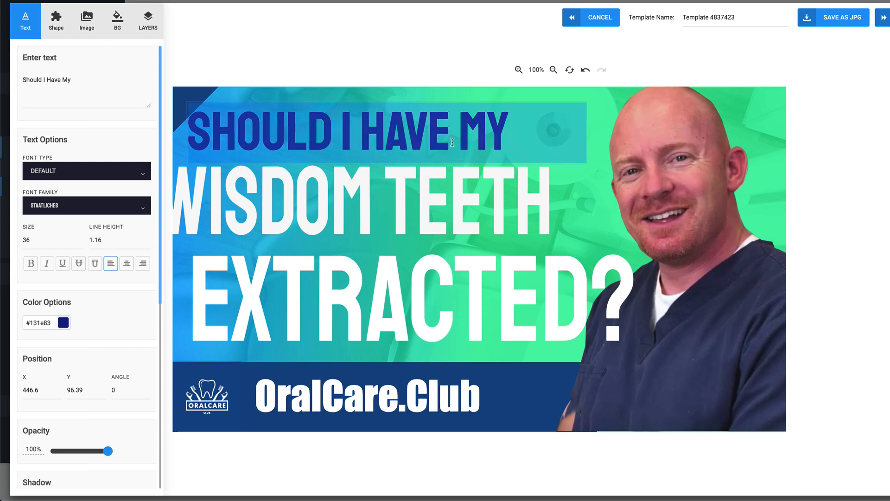
{"action": "type", "text": "Do I N"}
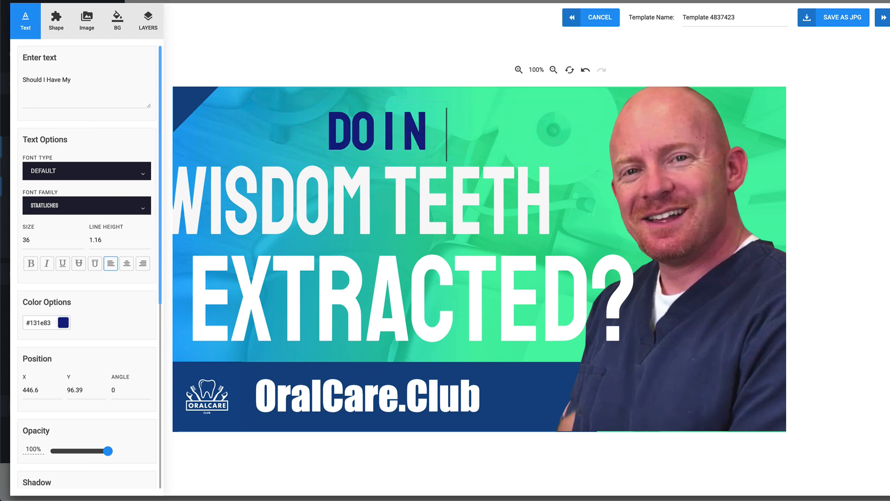
{"action": "type", "text": "eed"}
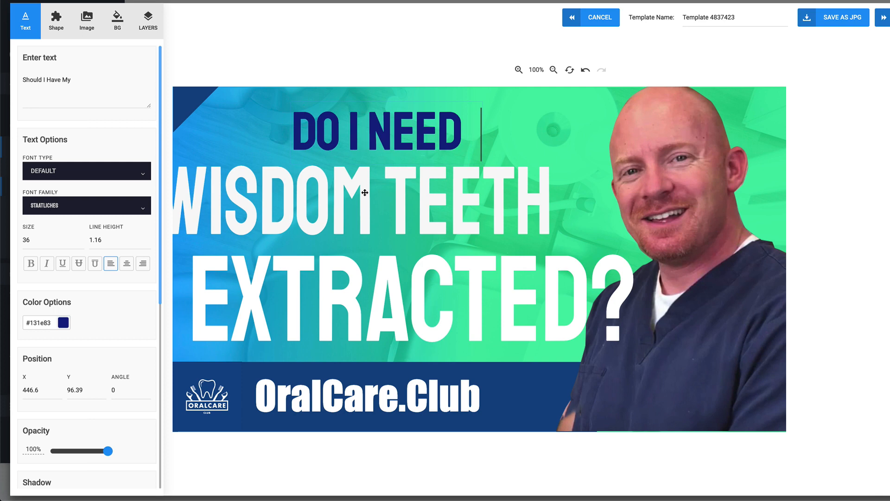
- Replace the headline text "Wisdom teeth" with "Dental"
{"action": "left_click", "coordinate": [375, 187]}
{"action": "double_click", "coordinate": [361, 194]}
{"action": "key", "text": "ctrl+a"}
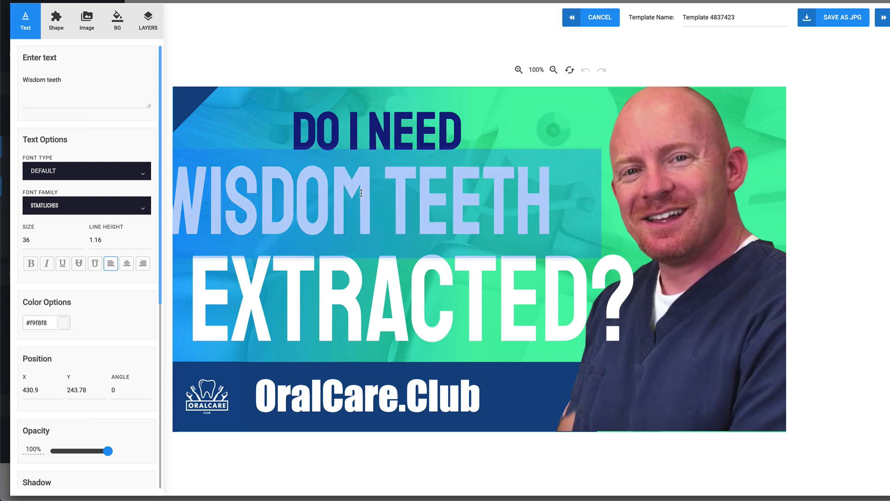
{"action": "type", "text": "Dental:"}
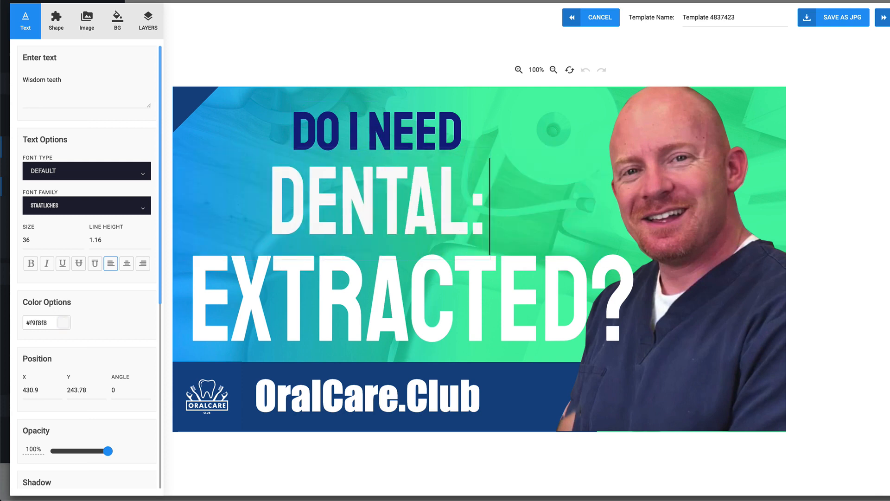
{"action": "key", "text": "BackSpace"}
- Replace the large headline text "extracted?" with "INSUARNCE"
{"action": "left_click", "coordinate": [367, 279]}
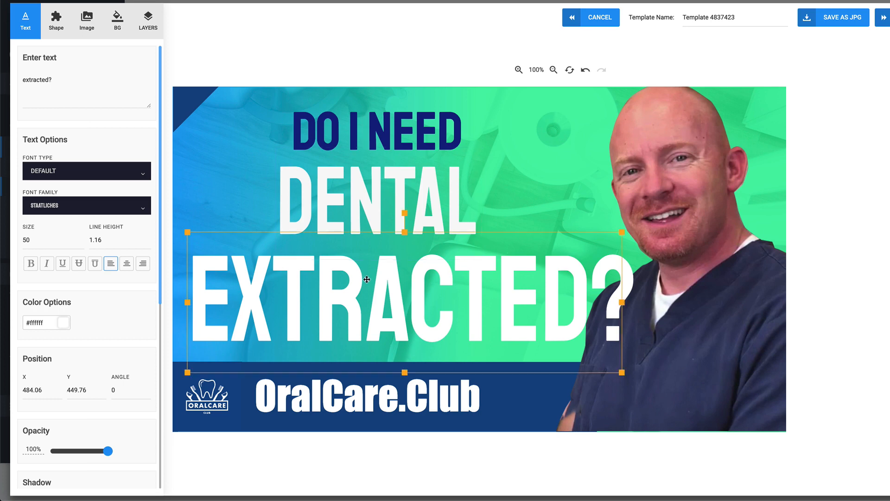
{"action": "double_click", "coordinate": [367, 279]}
{"action": "type", "text": "insuar"}
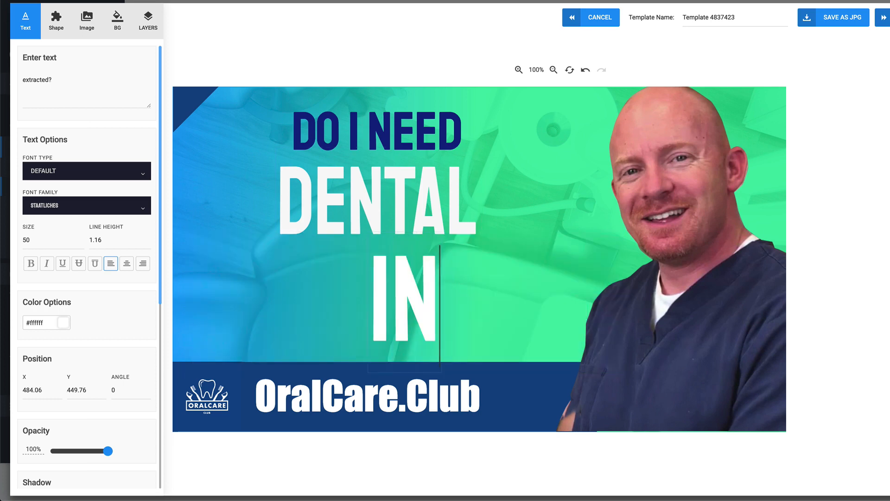
{"action": "type", "text": "nce"}
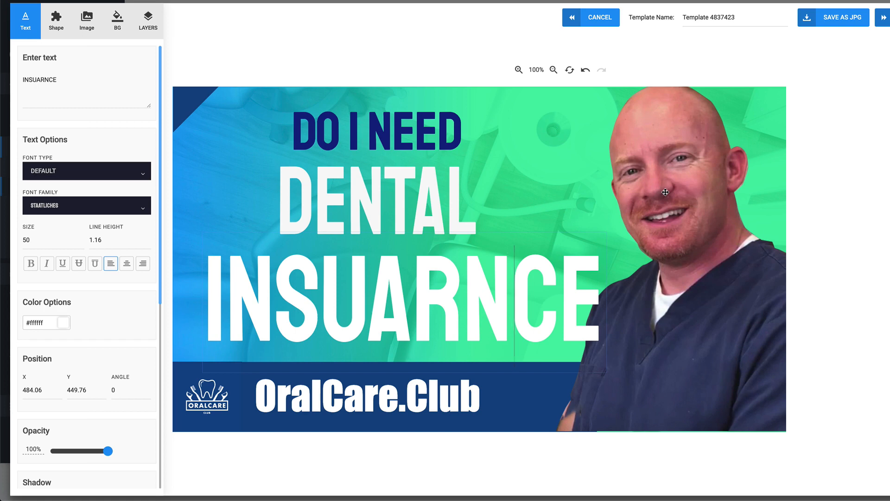
- Move the dentist's portrait closer to the headline, to about X 690, Y 8, and look through its image options
{"action": "left_click", "coordinate": [632, 171]}
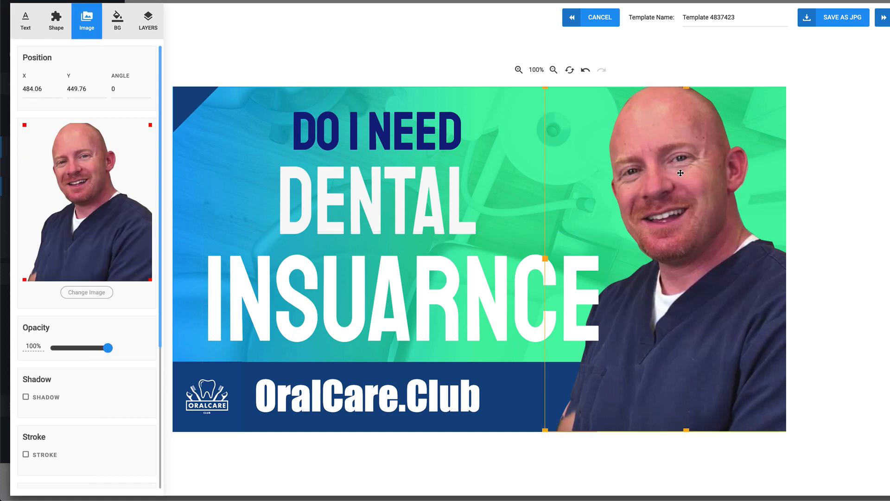
{"action": "left_click_drag", "start_coordinate": [680, 173], "coordinate": [638, 177]}
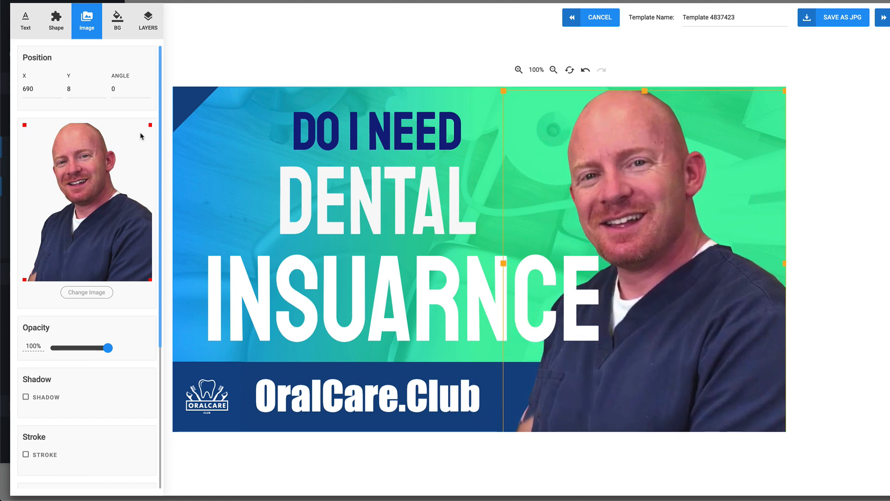
{"action": "scroll", "coordinate": [106, 226], "scroll_direction": "down", "scroll_amount": 5}
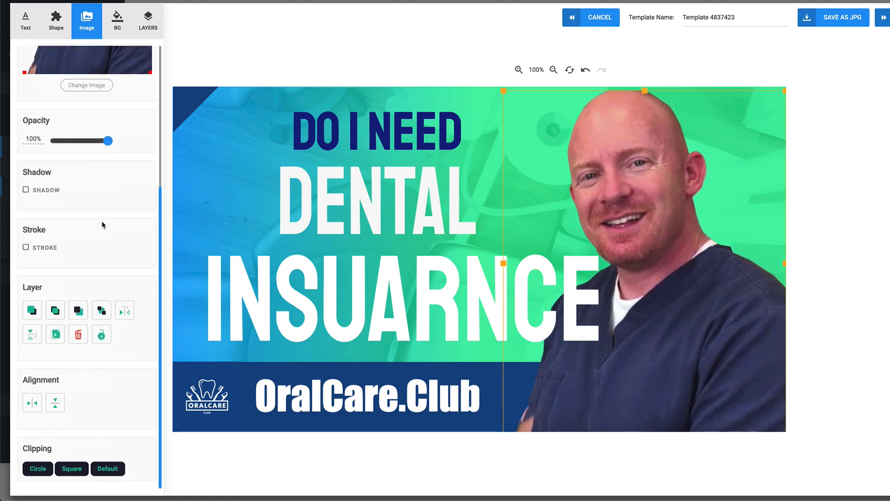
{"action": "scroll", "coordinate": [77, 249], "scroll_direction": "up", "scroll_amount": 5}
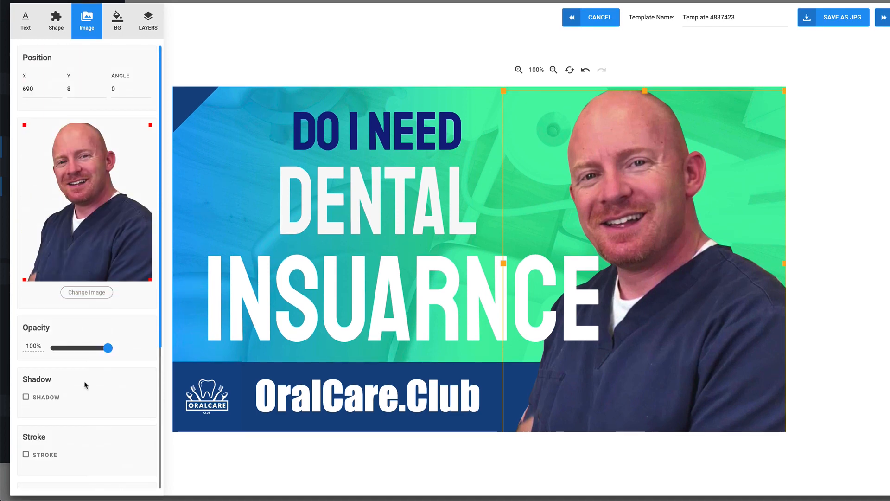
- Try a shadow and a stroke on the dentist's portrait, switching each one off again
{"action": "left_click_drag", "start_coordinate": [107, 348], "coordinate": [155, 348]}
{"action": "scroll", "coordinate": [66, 363], "scroll_direction": "down", "scroll_amount": 3}
{"action": "left_click", "coordinate": [25, 321]}
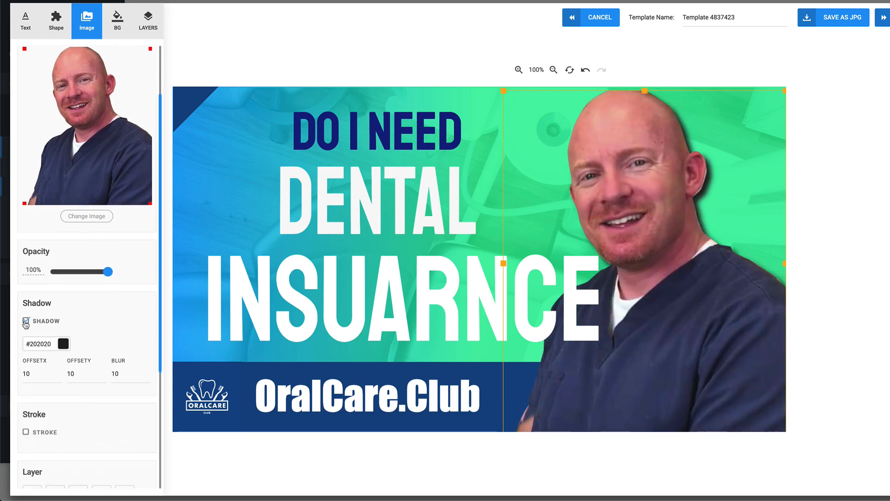
{"action": "left_click", "coordinate": [25, 322]}
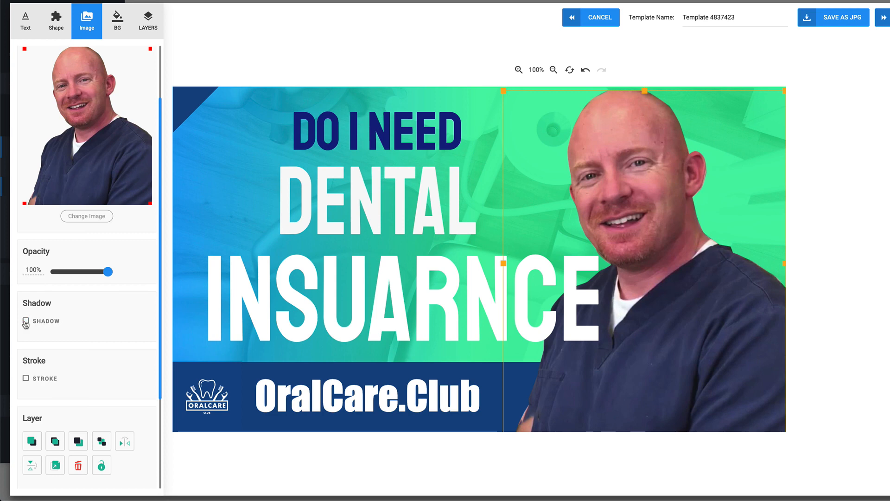
{"action": "left_click", "coordinate": [26, 378]}
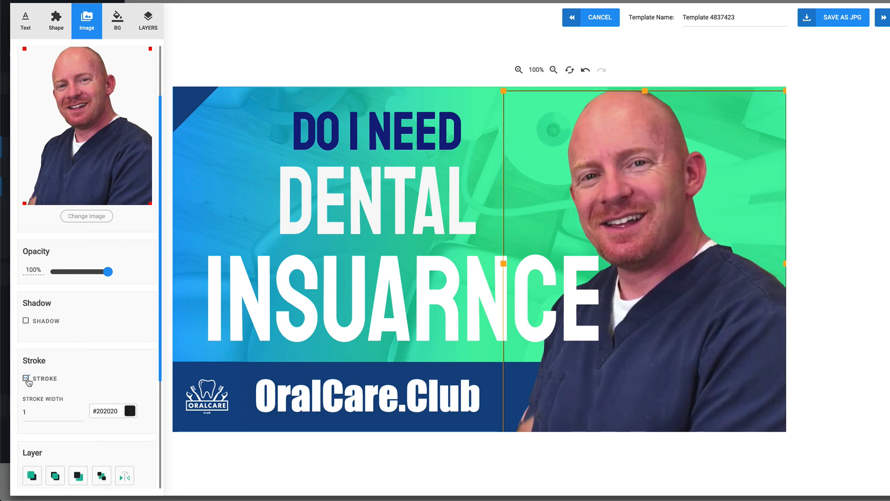
{"action": "left_click", "coordinate": [26, 378]}
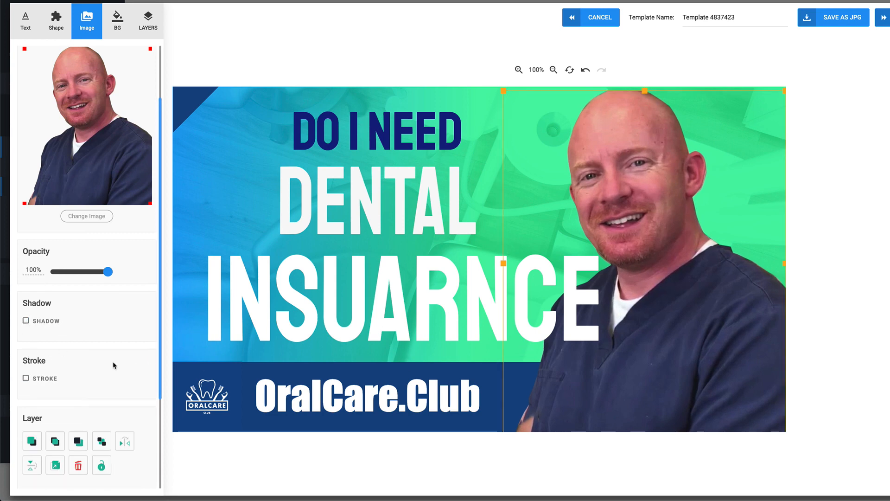
- Send the dentist's portrait back in the layer order and bring it forward again, in front of the headline text
{"action": "scroll", "coordinate": [113, 361], "scroll_direction": "down", "scroll_amount": 3}
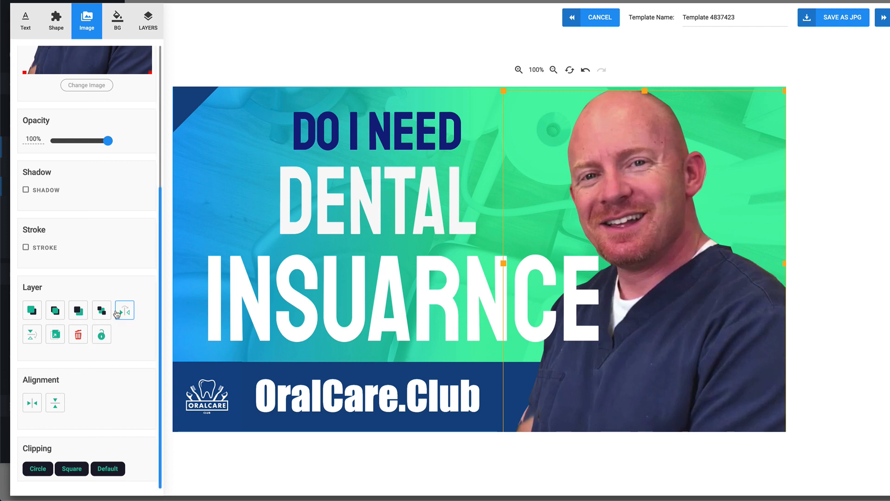
{"action": "left_click", "coordinate": [101, 315]}
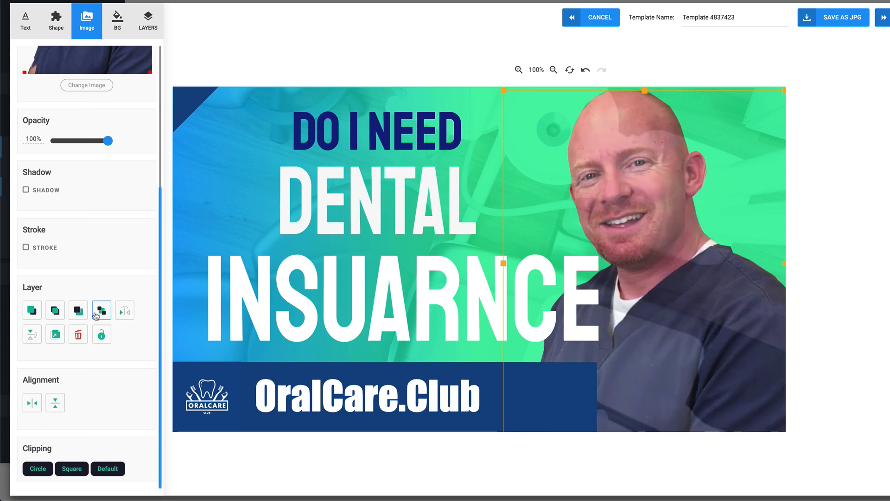
{"action": "left_click", "coordinate": [56, 311]}
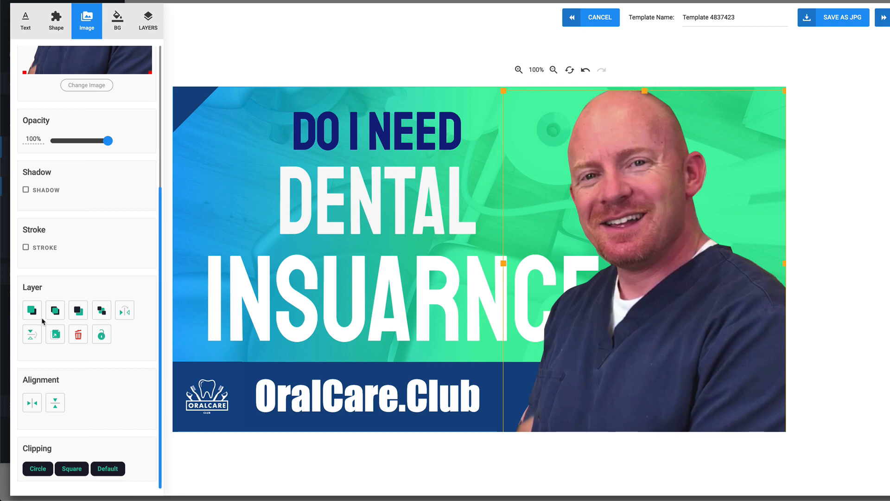
- Bring the "INSUARNCE" text in front of the dentist's portrait in the layer order
{"action": "left_click", "coordinate": [296, 304]}
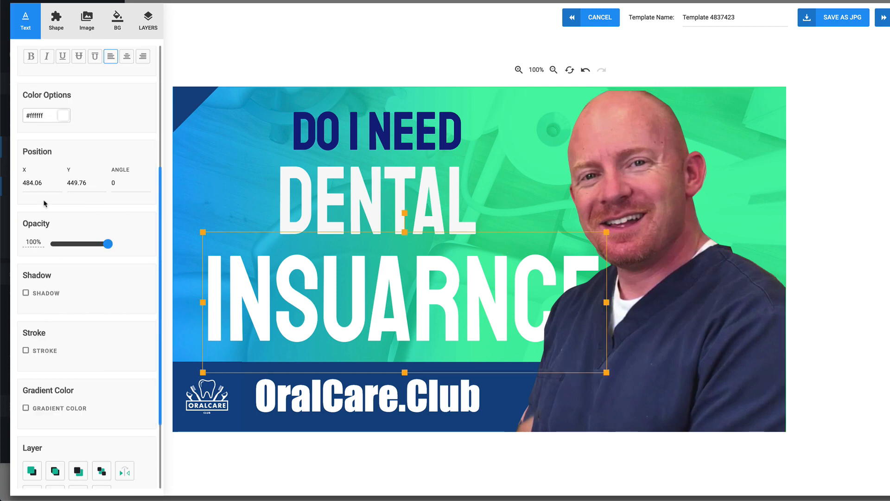
{"action": "scroll", "coordinate": [45, 204], "scroll_direction": "up", "scroll_amount": 1}
{"action": "scroll", "coordinate": [53, 235], "scroll_direction": "down", "scroll_amount": 3}
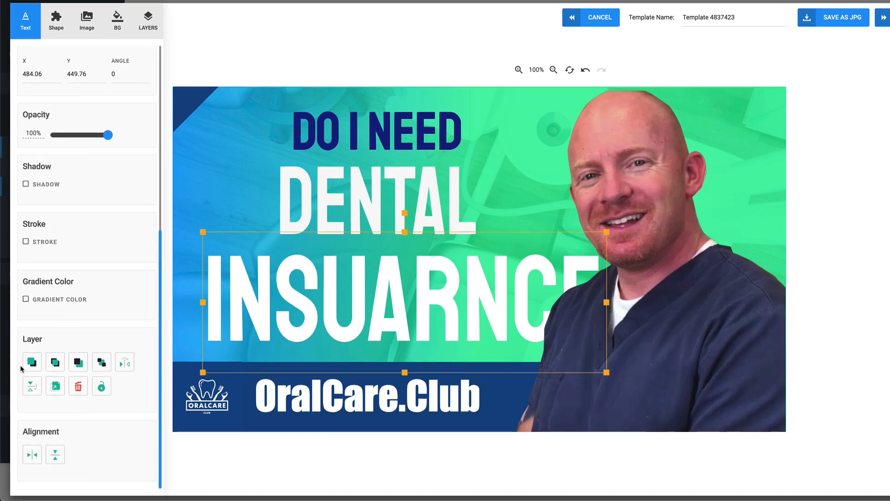
{"action": "left_click", "coordinate": [29, 364]}
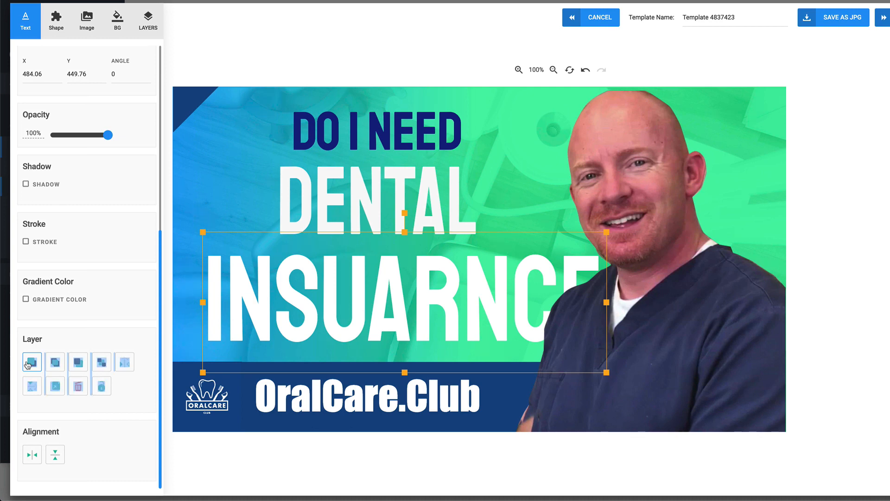
{"action": "left_click", "coordinate": [58, 364]}
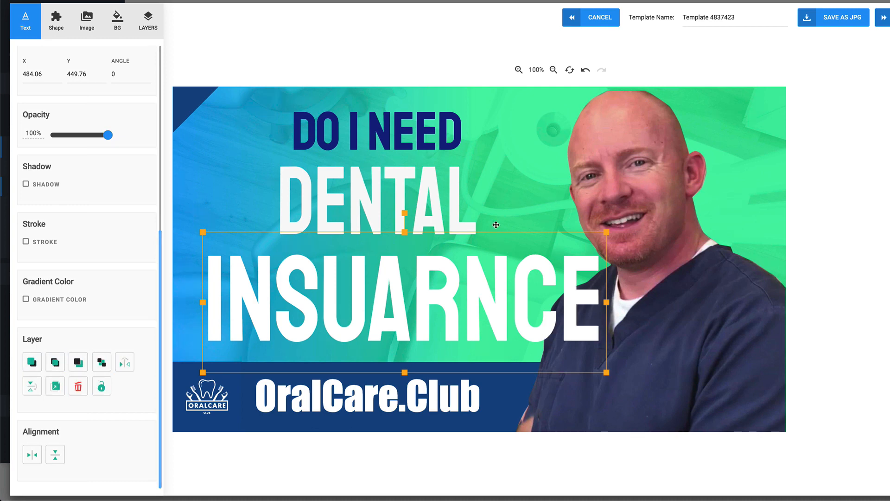
- Shift "INSUARNCE" and "DENTAL" further left and place "DO I NEED" at about X 290, Y 42
{"action": "left_click", "coordinate": [666, 221]}
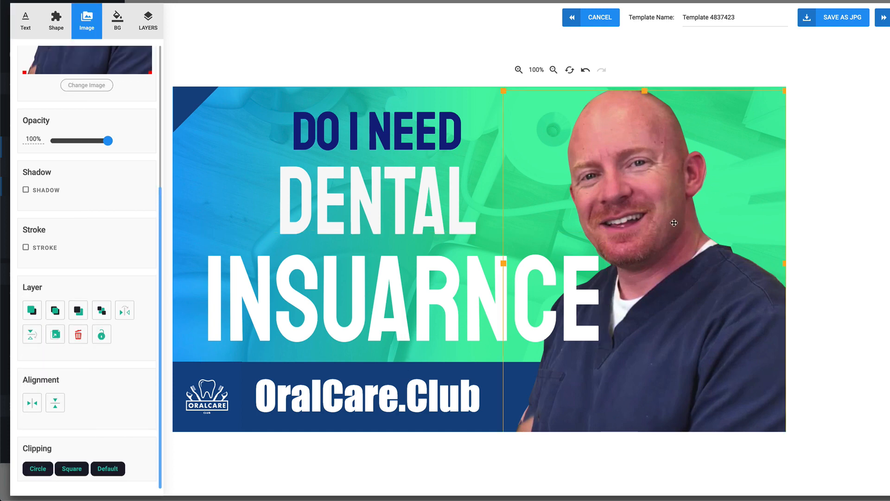
{"action": "left_click_drag", "start_coordinate": [498, 269], "coordinate": [481, 269]}
{"action": "left_click_drag", "start_coordinate": [459, 214], "coordinate": [398, 211]}
{"action": "left_click_drag", "start_coordinate": [436, 141], "coordinate": [457, 146]}
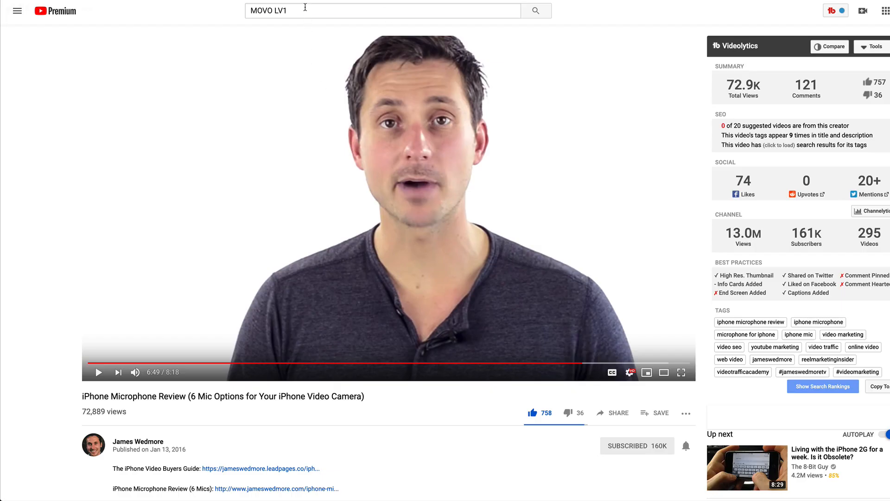
- Switch to YouTube and search for "dental insurance"
{"action": "triple_click", "coordinate": [305, 7]}
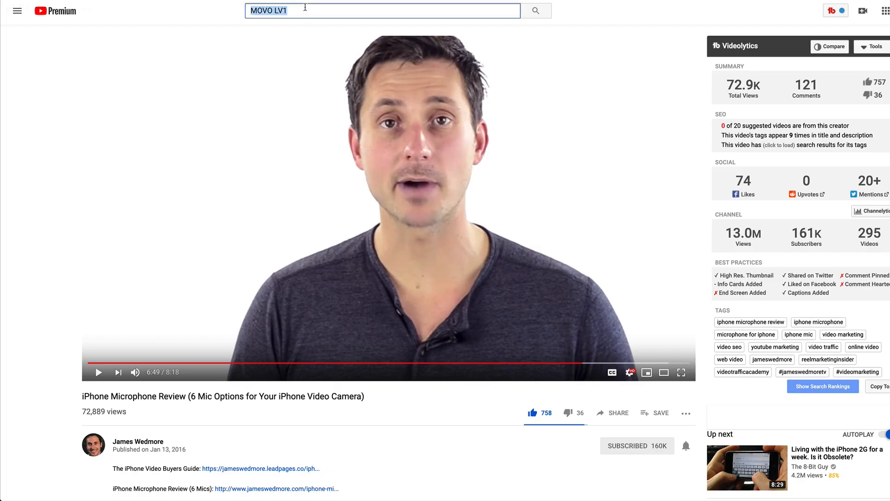
{"action": "type", "text": "dental insu"}
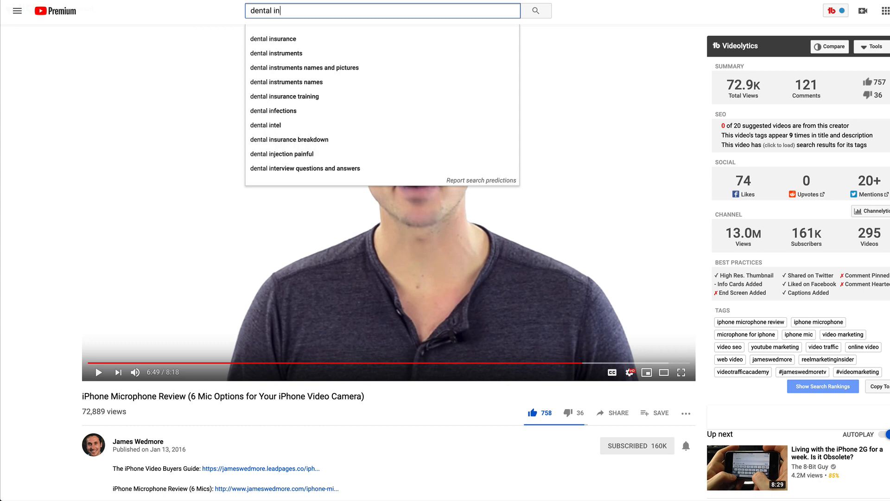
{"action": "type", "text": "rance"}
{"action": "key", "text": "Return"}
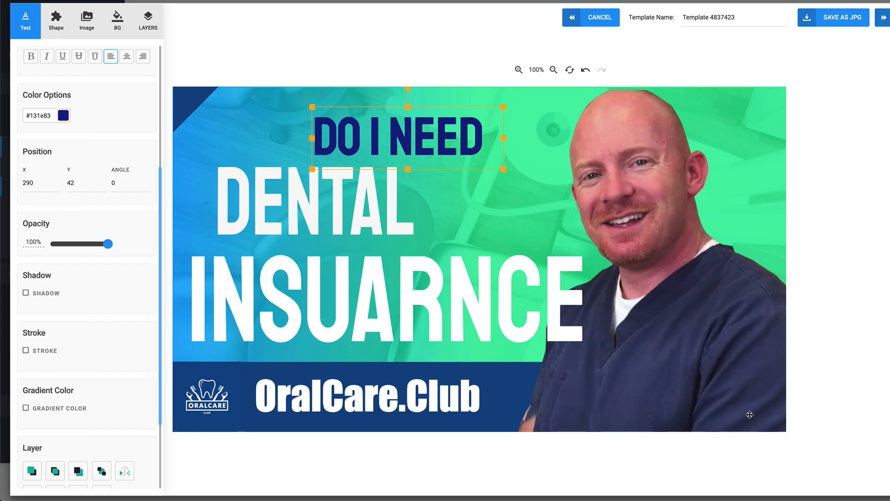
- Back in Thumbnail Blaster, try the "OralCare.Club" text over the portrait, and return it to the blue banner at about X 154, Y 602
{"action": "left_click_drag", "start_coordinate": [437, 404], "coordinate": [386, 404]}
{"action": "scroll", "coordinate": [65, 292], "scroll_direction": "down", "scroll_amount": 3}
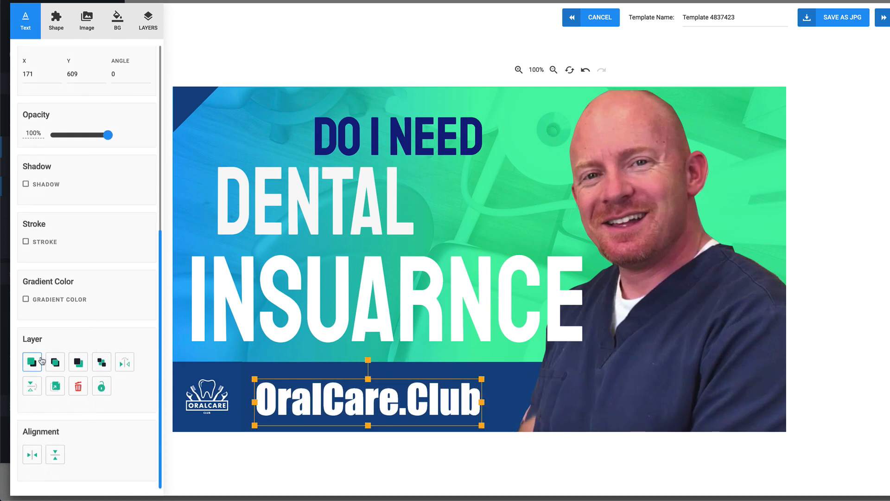
{"action": "left_click_drag", "start_coordinate": [438, 405], "coordinate": [726, 409]}
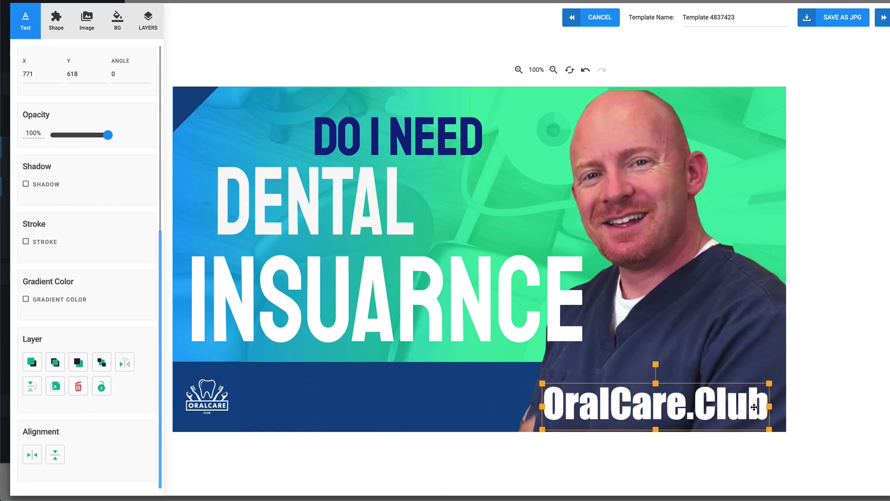
{"action": "left_click_drag", "start_coordinate": [722, 402], "coordinate": [427, 394]}
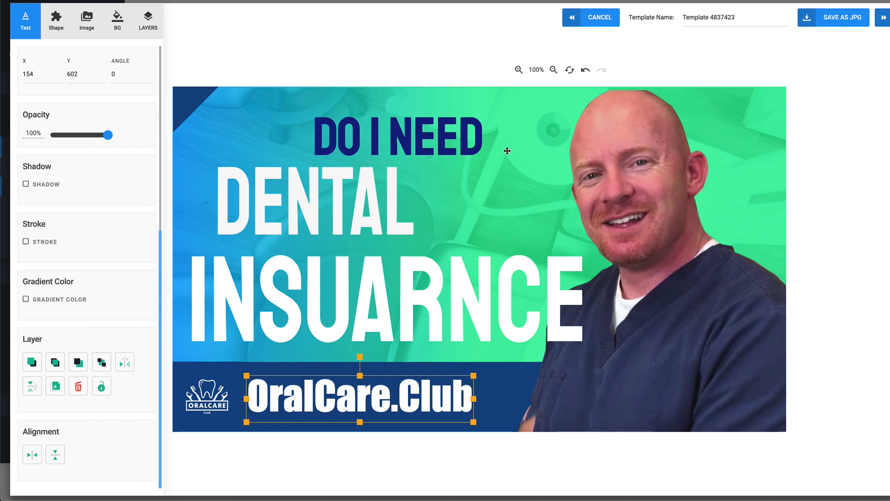
- Reduce the opacity of the dental-chair background image to 24%, and select the dentist's portrait
{"action": "left_click", "coordinate": [247, 107]}
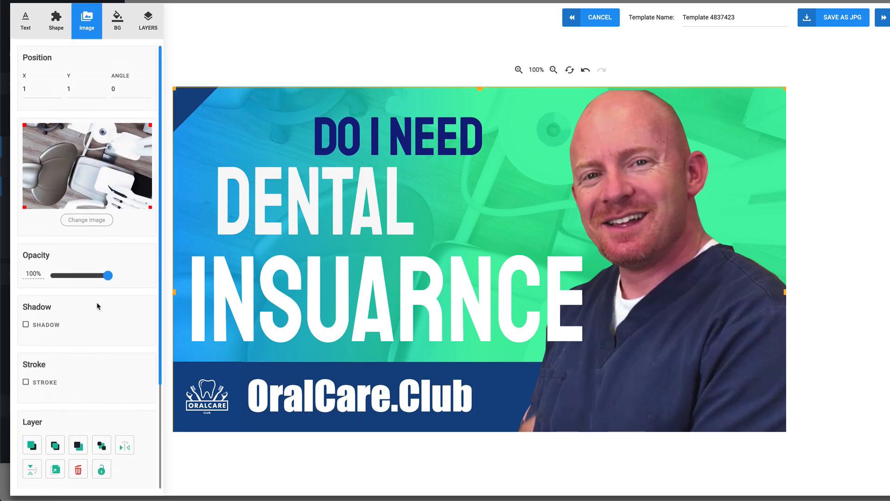
{"action": "scroll", "coordinate": [106, 215], "scroll_direction": "down", "scroll_amount": 3}
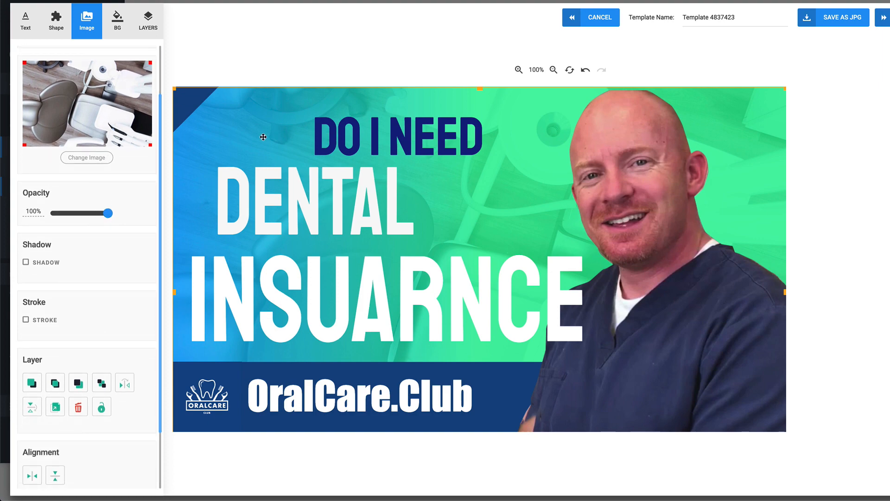
{"action": "left_click_drag", "start_coordinate": [108, 214], "coordinate": [69, 224]}
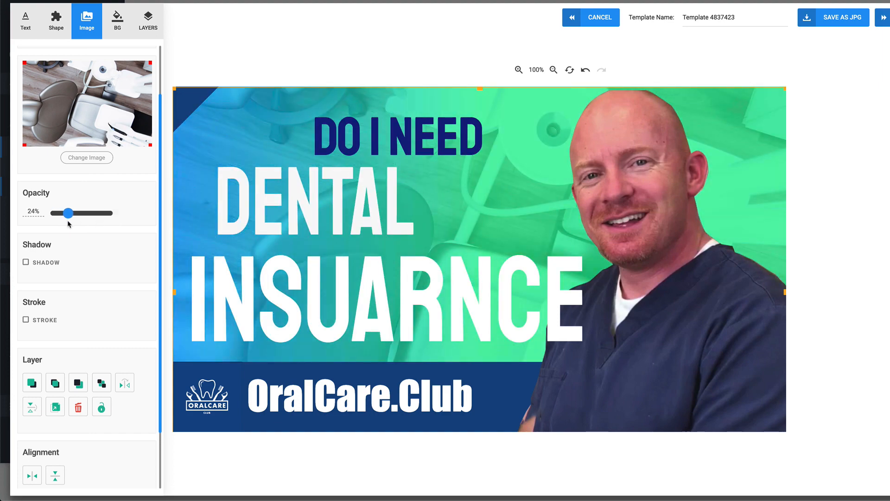
{"action": "scroll", "coordinate": [61, 333], "scroll_direction": "down", "scroll_amount": 2}
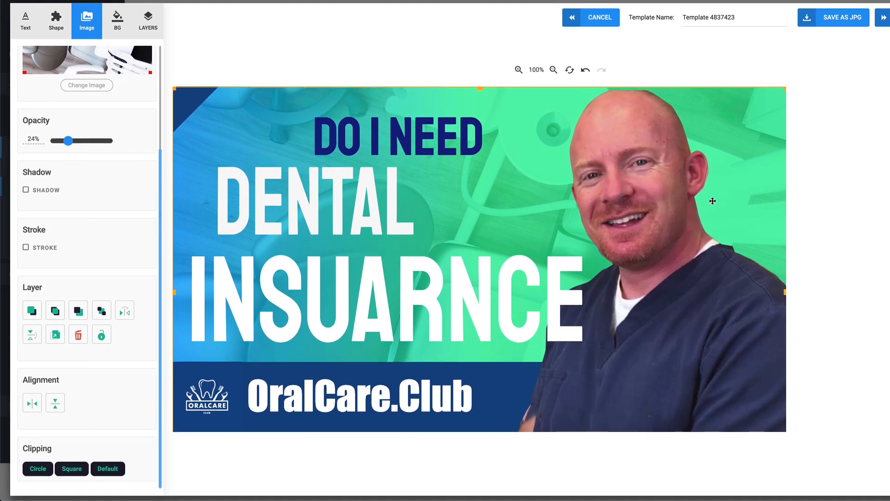
{"action": "left_click", "coordinate": [646, 161]}
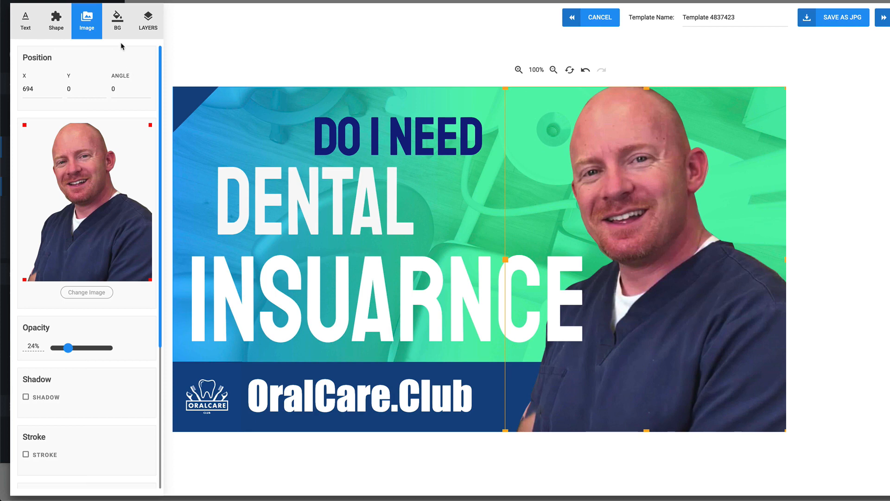
- Look through the background fill types and try several linear gradient presets, including #fbc2eb/#a6c1ee, #43e97b/#38f9d7, #4facfe/#00f2fe and #84fab0/#8fd3f4
{"action": "left_click", "coordinate": [118, 21]}
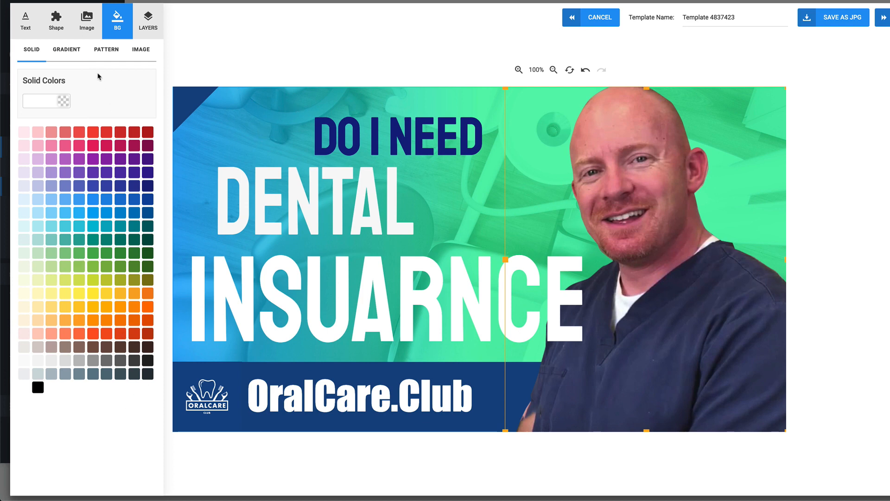
{"action": "left_click", "coordinate": [79, 54]}
{"action": "left_click", "coordinate": [105, 52]}
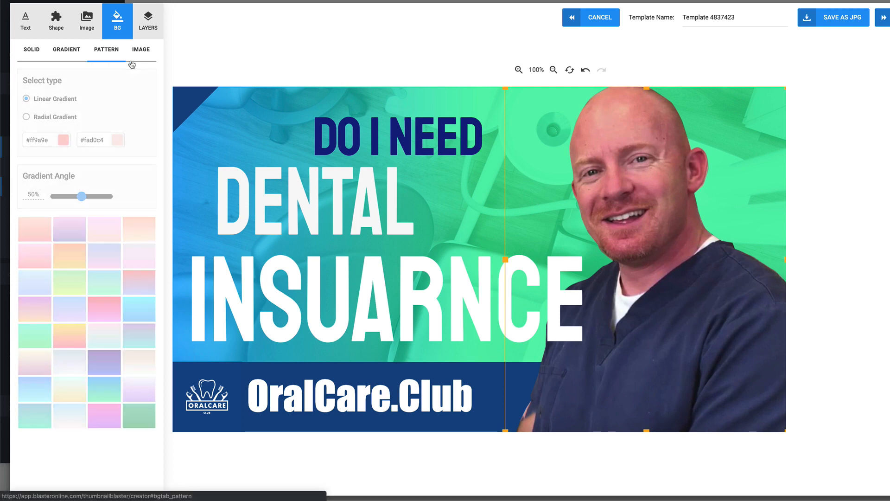
{"action": "left_click", "coordinate": [141, 52]}
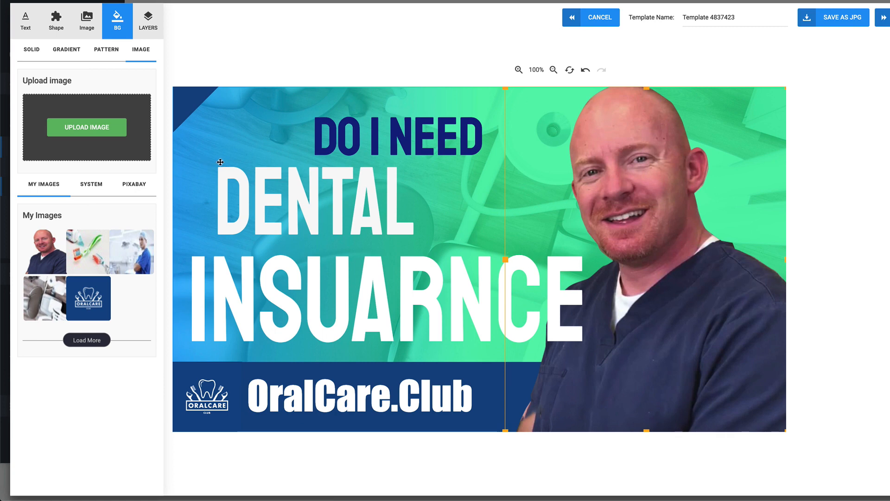
{"action": "left_click", "coordinate": [66, 49]}
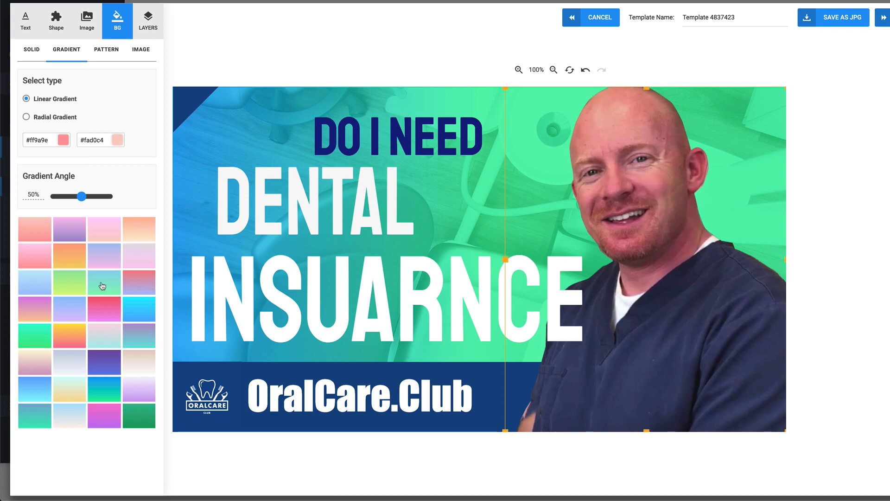
{"action": "left_click", "coordinate": [108, 259]}
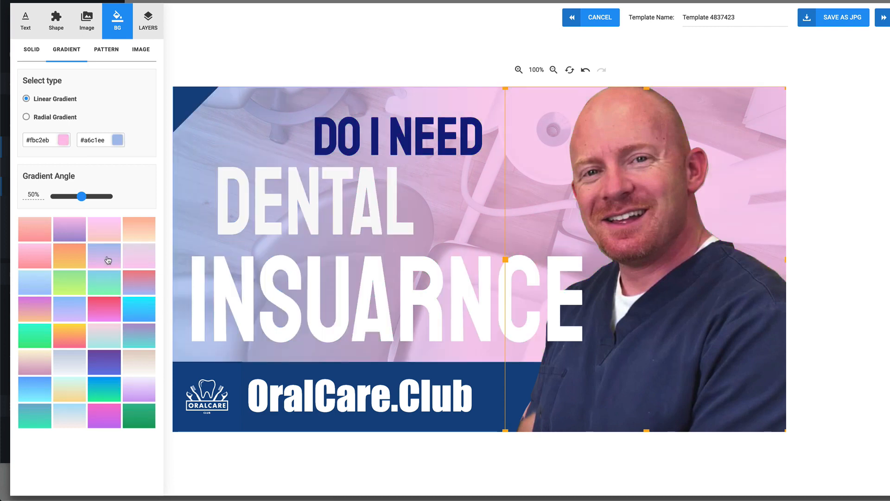
{"action": "left_click", "coordinate": [108, 288]}
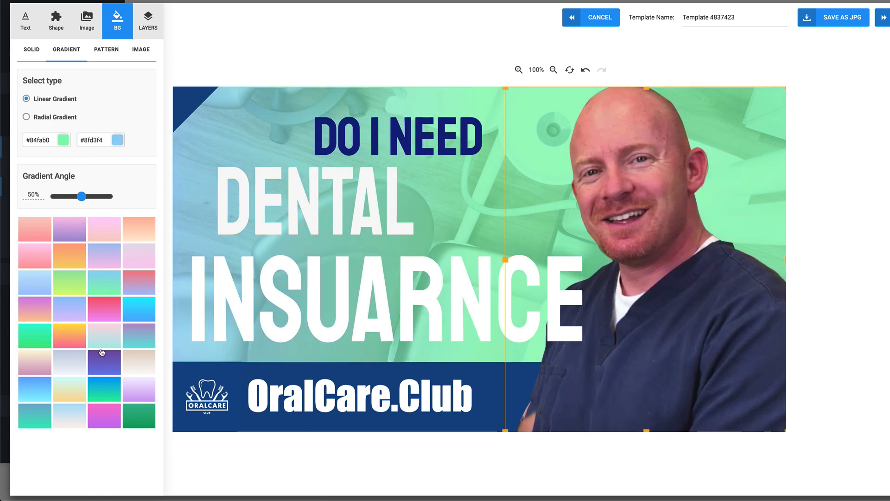
{"action": "left_click", "coordinate": [42, 343]}
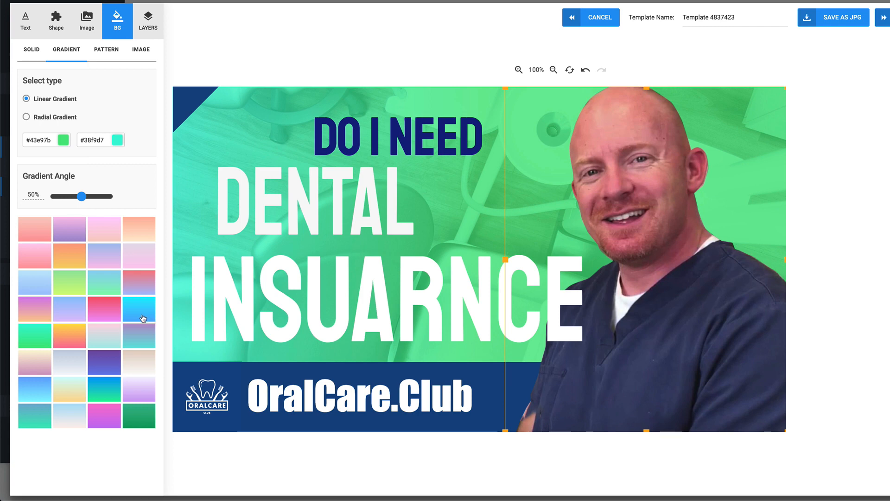
{"action": "left_click", "coordinate": [143, 316]}
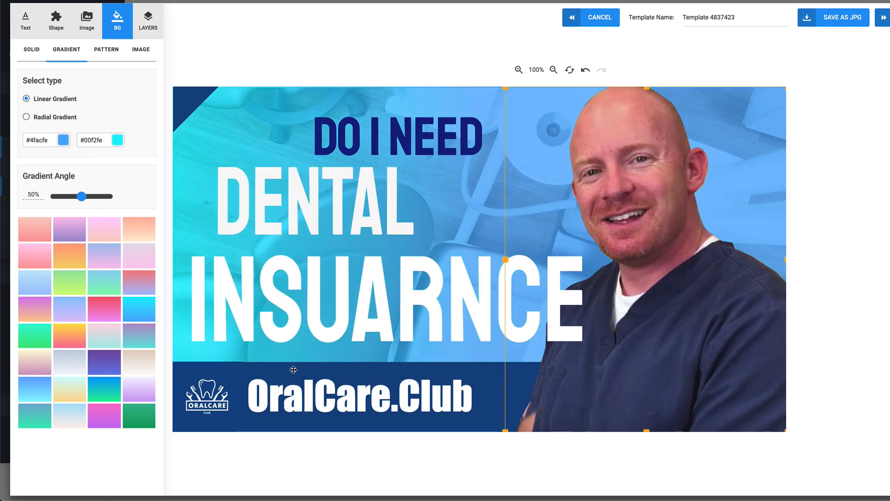
{"action": "left_click", "coordinate": [141, 344]}
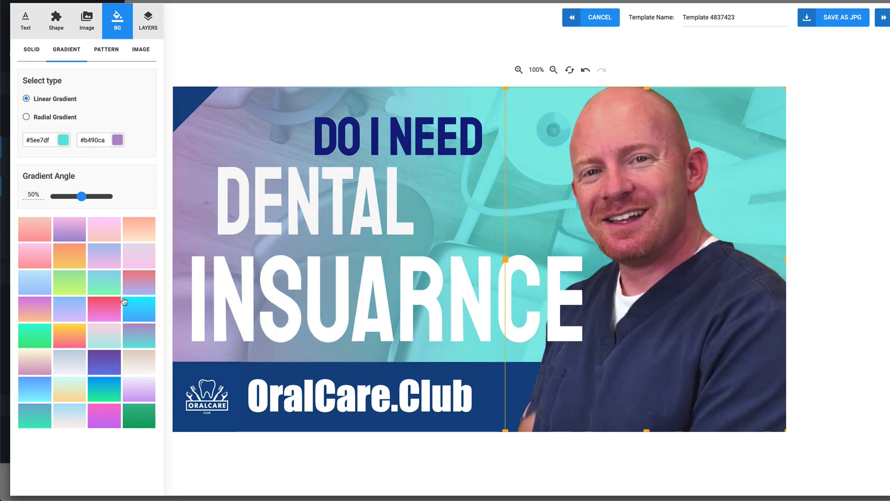
{"action": "left_click", "coordinate": [109, 286]}
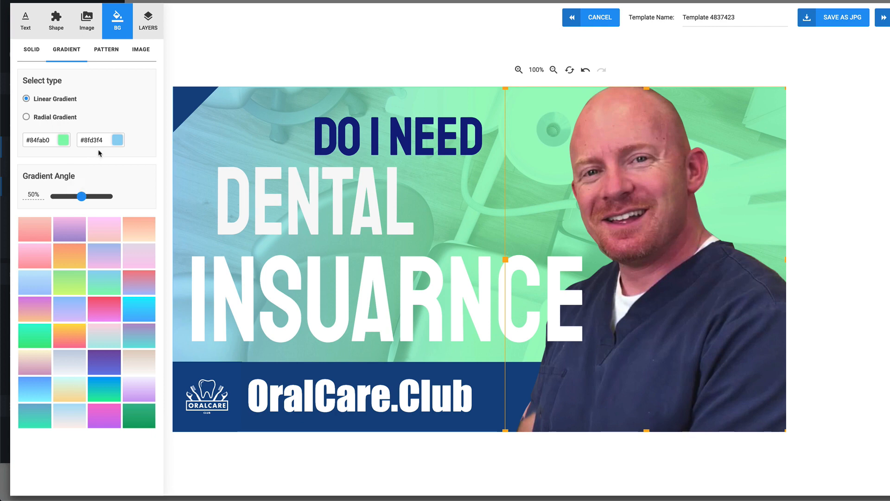
- Try solid background colors, including blue #1976d2 and a green
{"action": "left_click", "coordinate": [32, 51]}
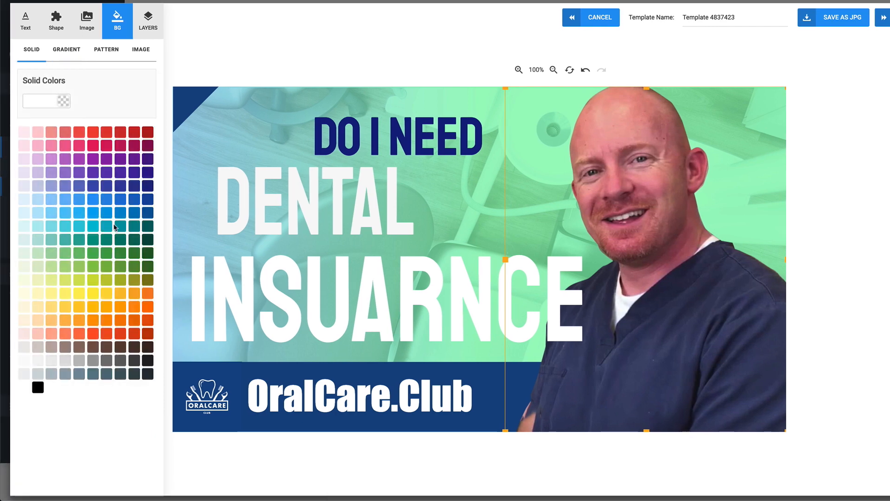
{"action": "left_click", "coordinate": [118, 227]}
{"action": "left_click", "coordinate": [121, 201]}
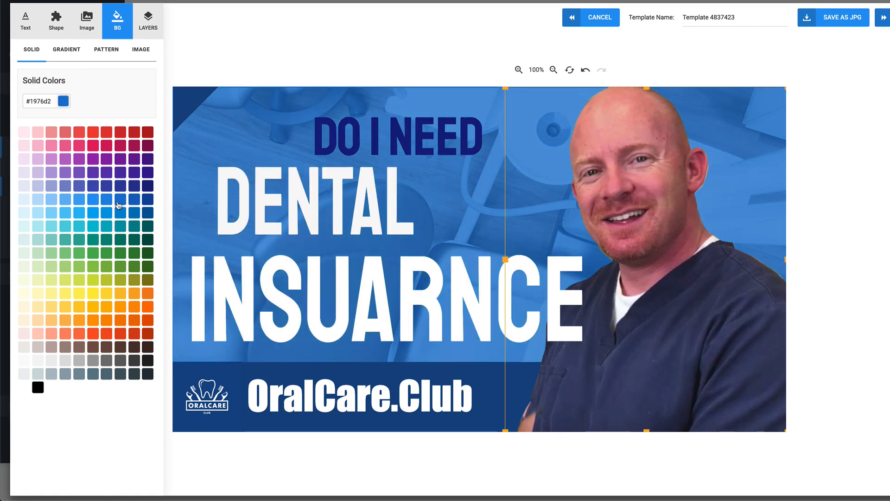
{"action": "left_click", "coordinate": [105, 268]}
- Compare more linear gradient presets and set the background to the green-to-blue gradient #37ecba/#72afd3
{"action": "left_click", "coordinate": [75, 50]}
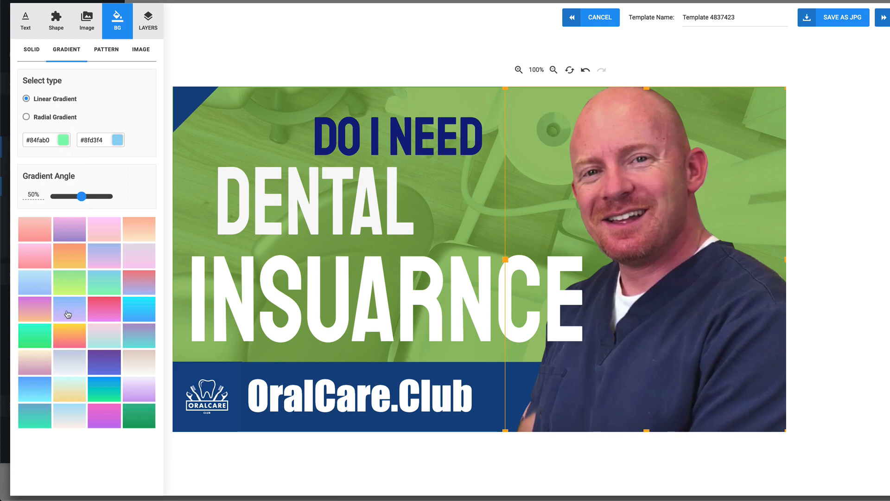
{"action": "left_click", "coordinate": [98, 290]}
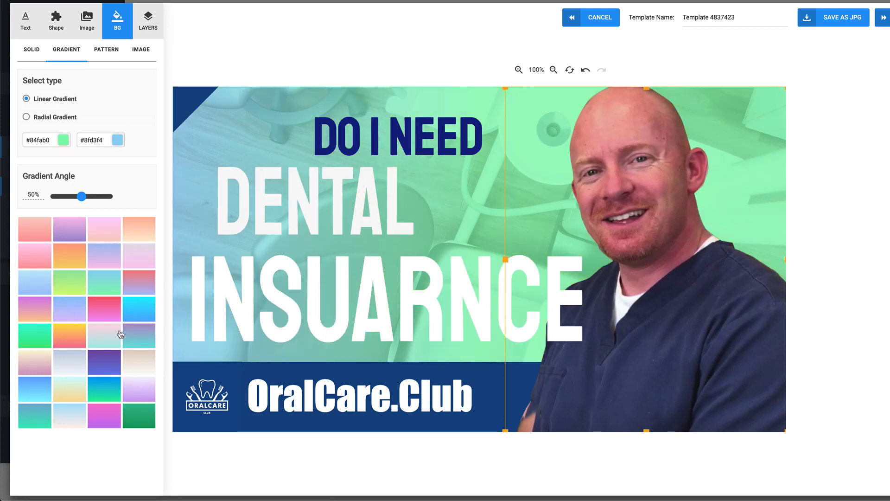
{"action": "left_click", "coordinate": [44, 291]}
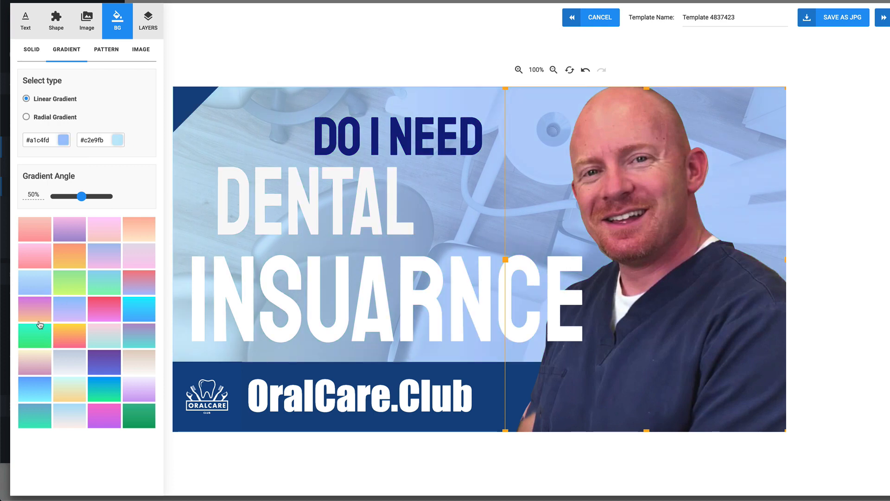
{"action": "left_click", "coordinate": [32, 381]}
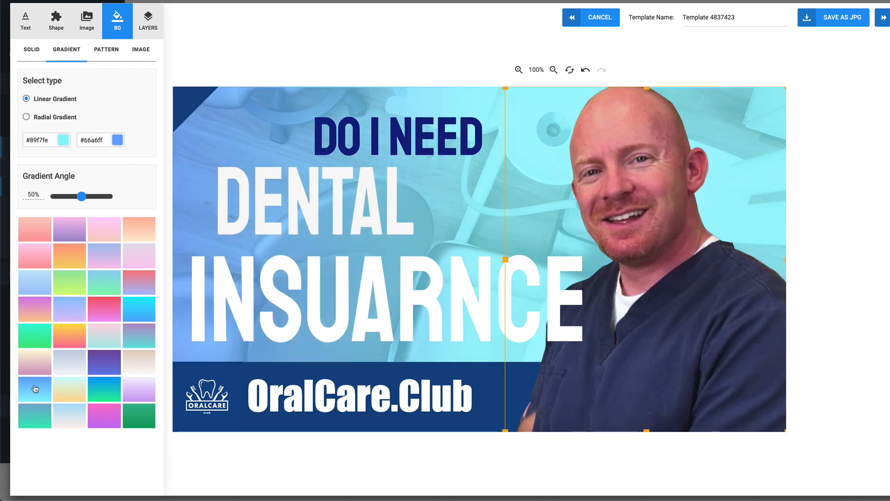
{"action": "left_click", "coordinate": [41, 424]}
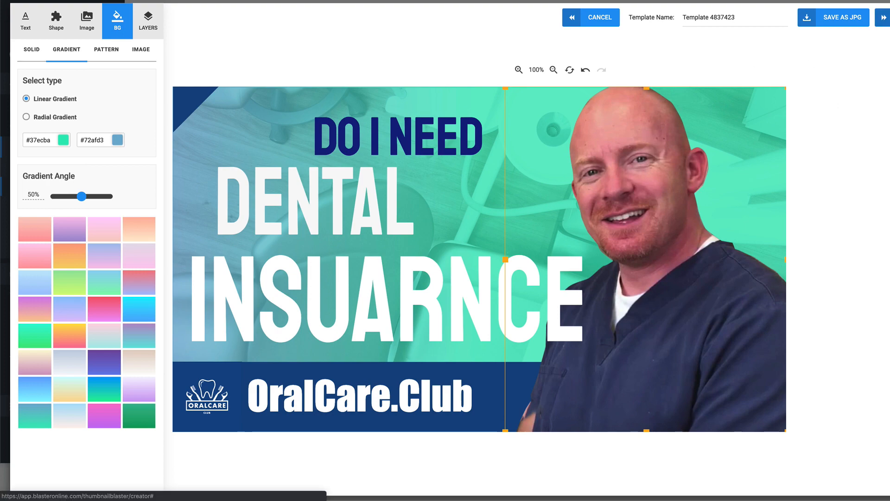
- Save the design over the existing template and publish the thumbnail to the Oral Care Club video "Do I need Dental Insurance?"
{"action": "left_click", "coordinate": [883, 17]}
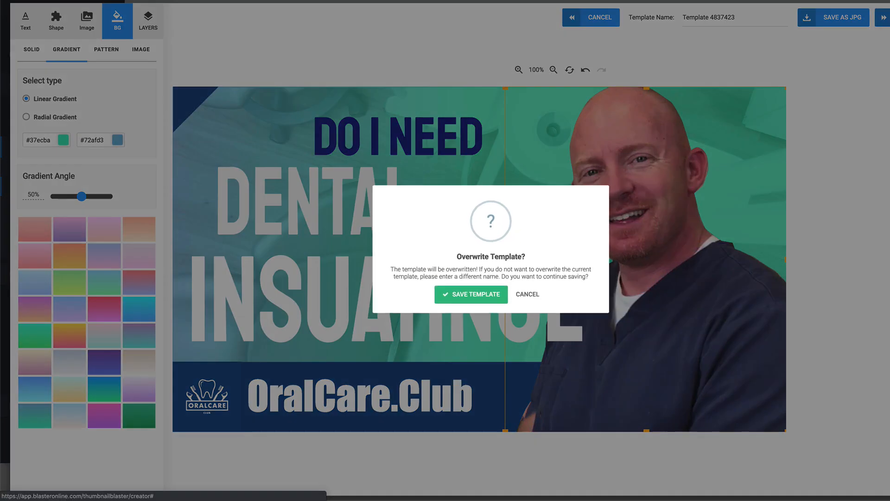
{"action": "left_click", "coordinate": [482, 301]}
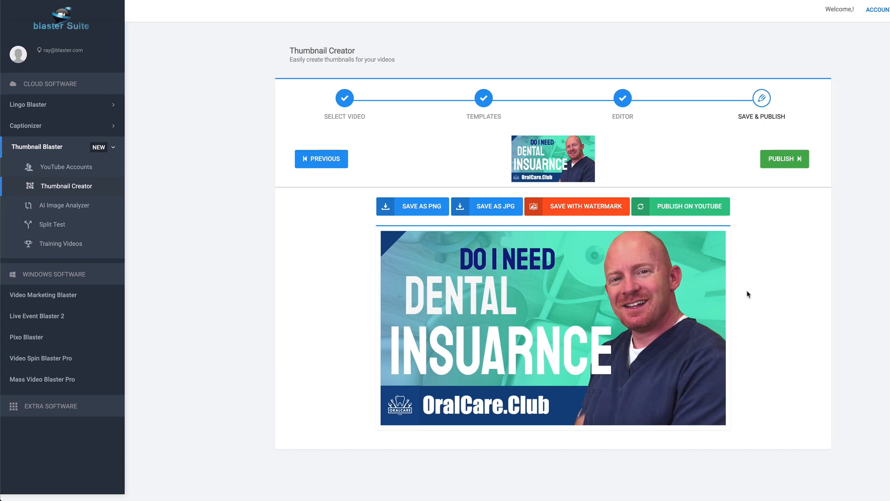
{"action": "left_click", "coordinate": [791, 160]}
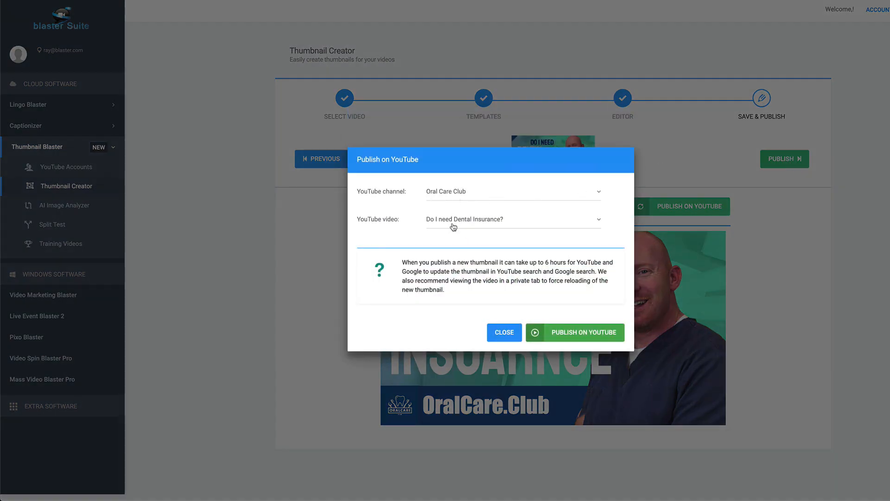
{"action": "left_click", "coordinate": [602, 333]}
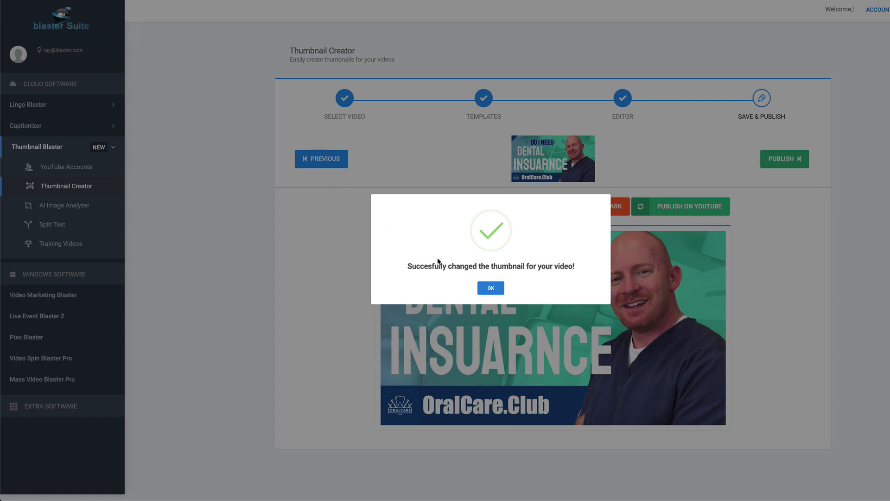
{"action": "left_click", "coordinate": [491, 288]}
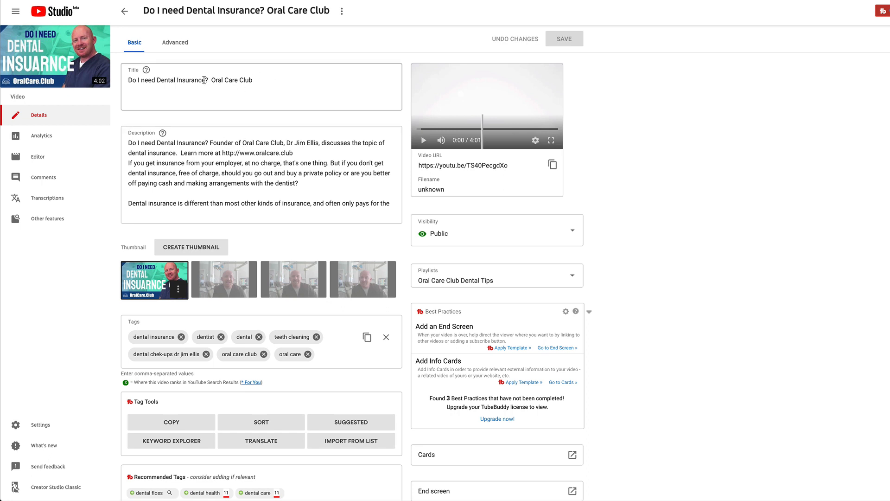
- Copy "Do I need Dental Insurance?" from the video's title in YouTube Studio and search YouTube for it
{"action": "left_click_drag", "start_coordinate": [208, 80], "coordinate": [111, 83]}
{"action": "key", "text": "ctrl+c"}
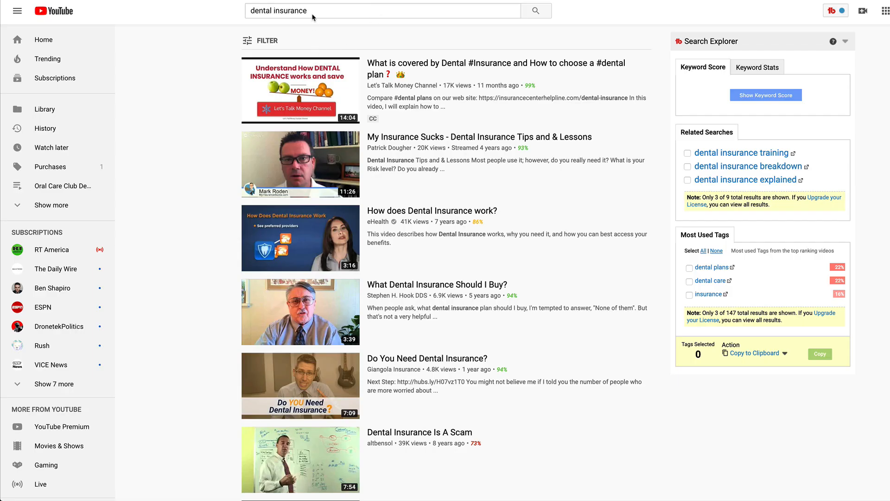
{"action": "triple_click", "coordinate": [314, 18]}
{"action": "key", "text": "ctrl+v"}
{"action": "key", "text": "Return"}
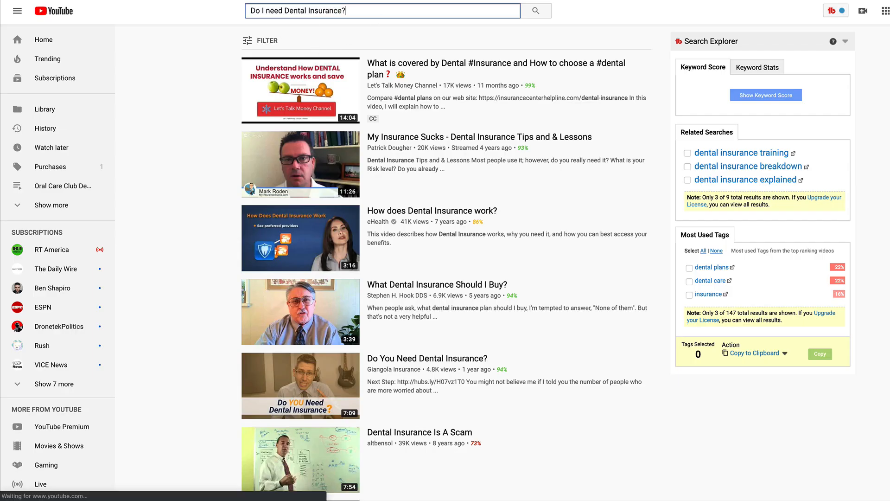
- Examine the search results to compare the Oral Care Club video's new thumbnail with those of competing videos
{"action": "scroll", "coordinate": [377, 278], "scroll_direction": "down", "scroll_amount": 6}
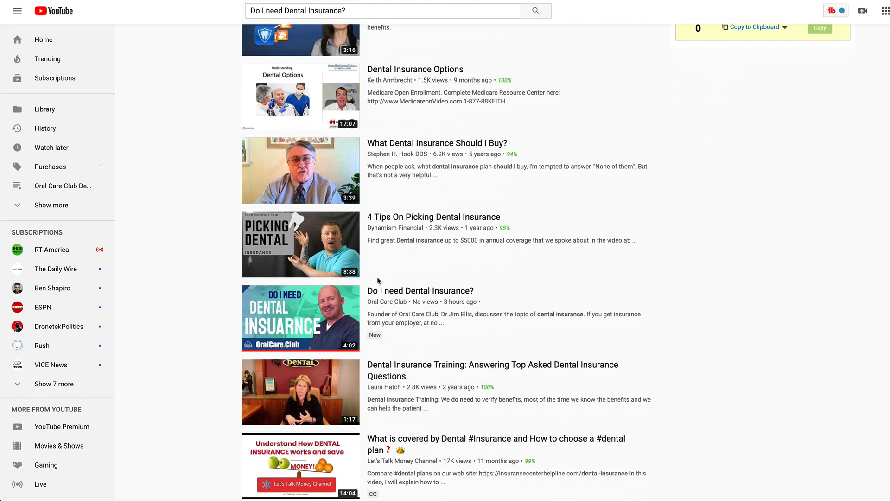
{"action": "scroll", "coordinate": [343, 267], "scroll_direction": "up", "scroll_amount": 6}
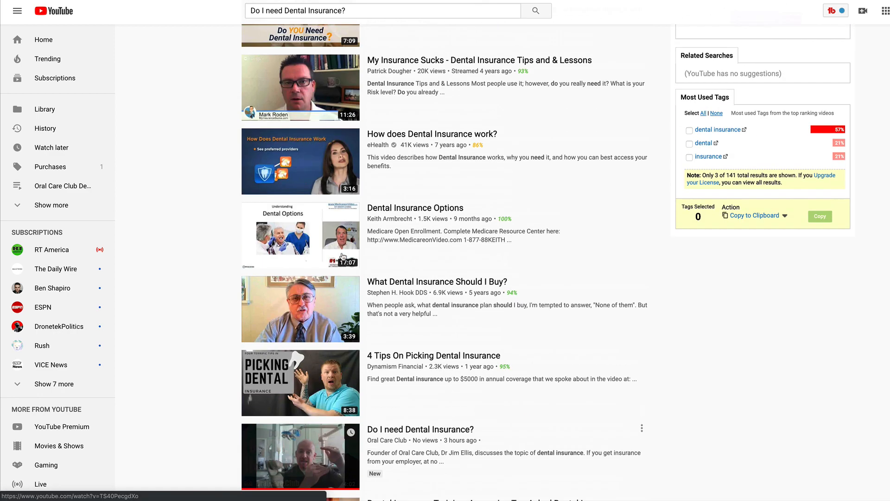
{"action": "scroll", "coordinate": [327, 258], "scroll_direction": "down", "scroll_amount": 2}
{"action": "scroll", "coordinate": [326, 258], "scroll_direction": "down", "scroll_amount": 2}
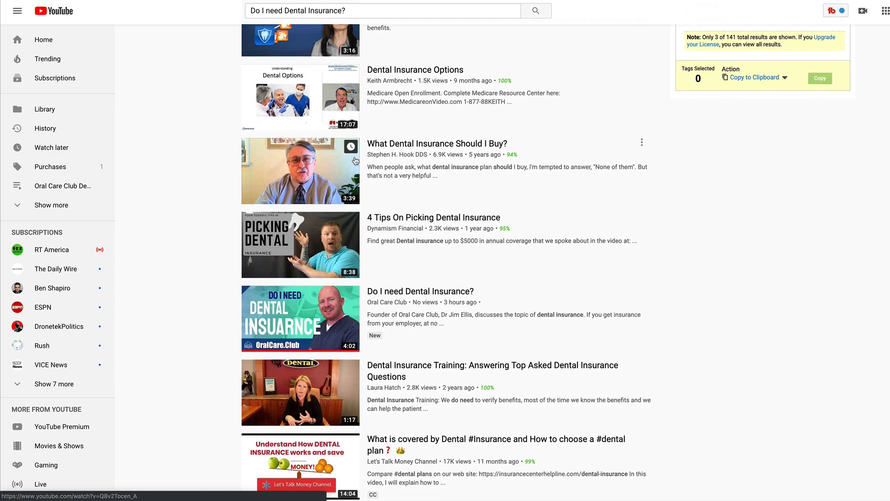
{"action": "scroll", "coordinate": [356, 158], "scroll_direction": "up", "scroll_amount": 1}
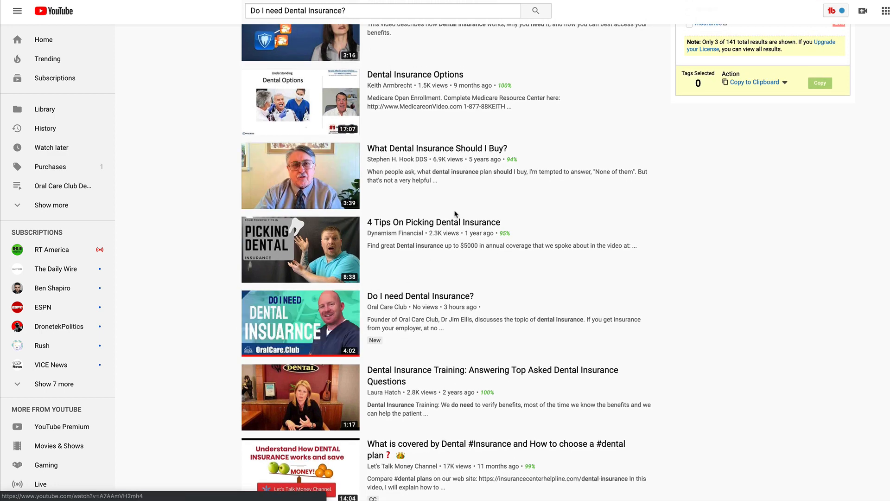
{"action": "scroll", "coordinate": [403, 213], "scroll_direction": "up", "scroll_amount": 1}
{"action": "scroll", "coordinate": [456, 214], "scroll_direction": "down", "scroll_amount": 1}
{"action": "scroll", "coordinate": [455, 214], "scroll_direction": "down", "scroll_amount": 3}
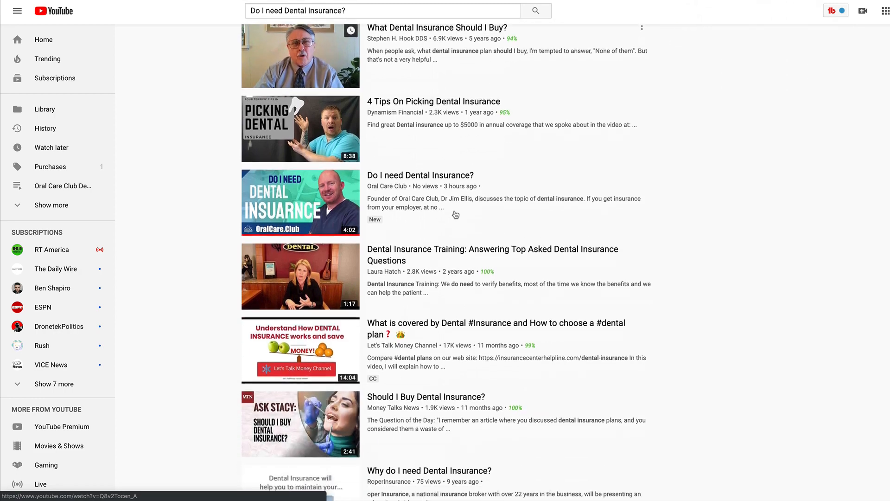